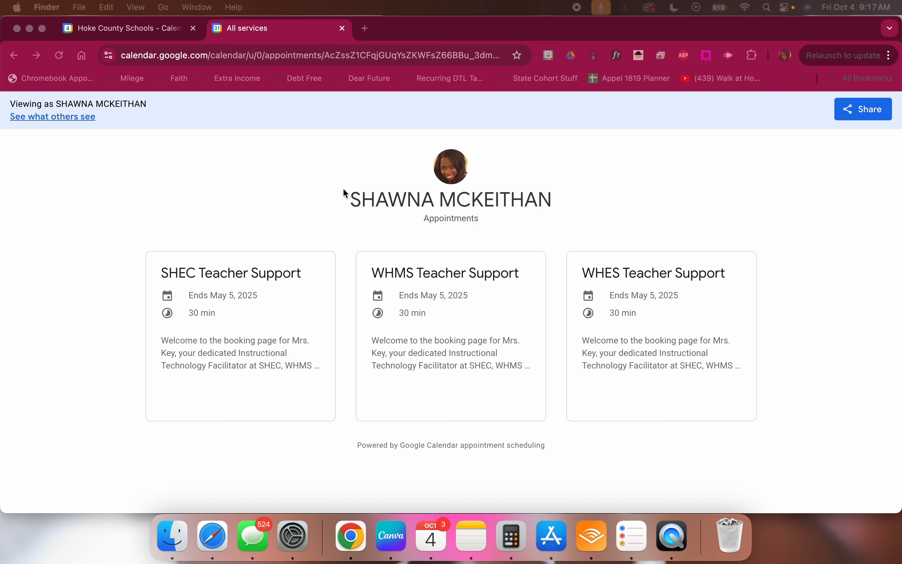
Examine the booking form for the Friday, October 4, 9:20am slot on the SHEC Teacher Support page, and leave it without booking
left_click(228, 272)
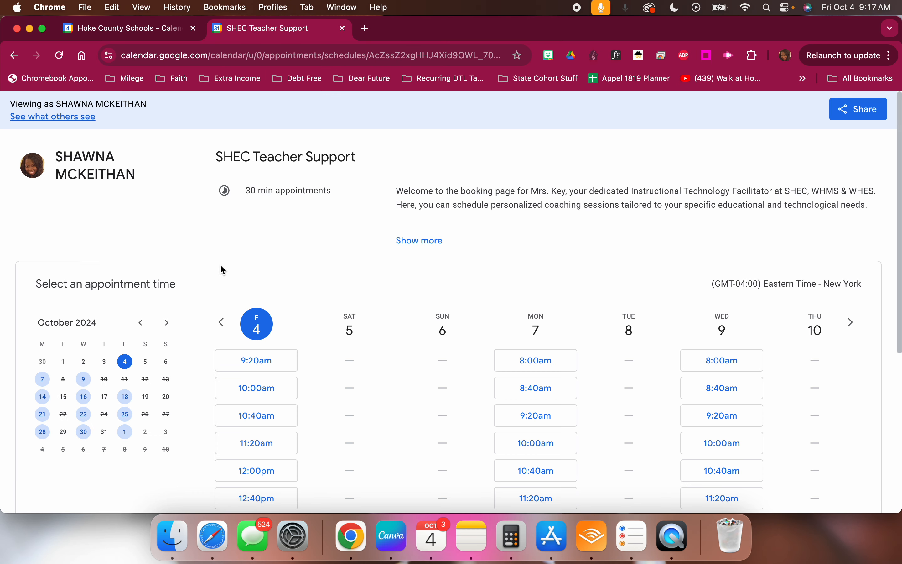
scroll(466, 339, "down", 3)
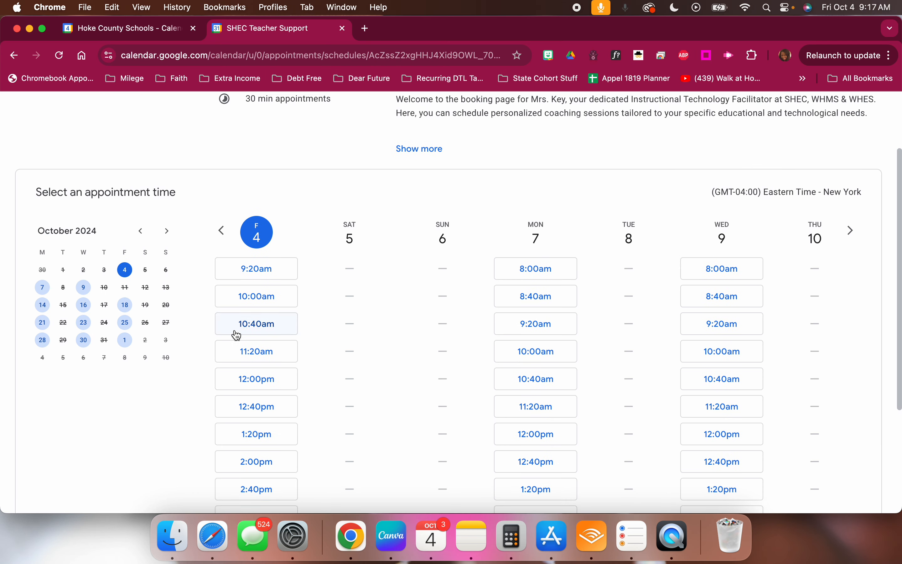
scroll(302, 446, "down", 3)
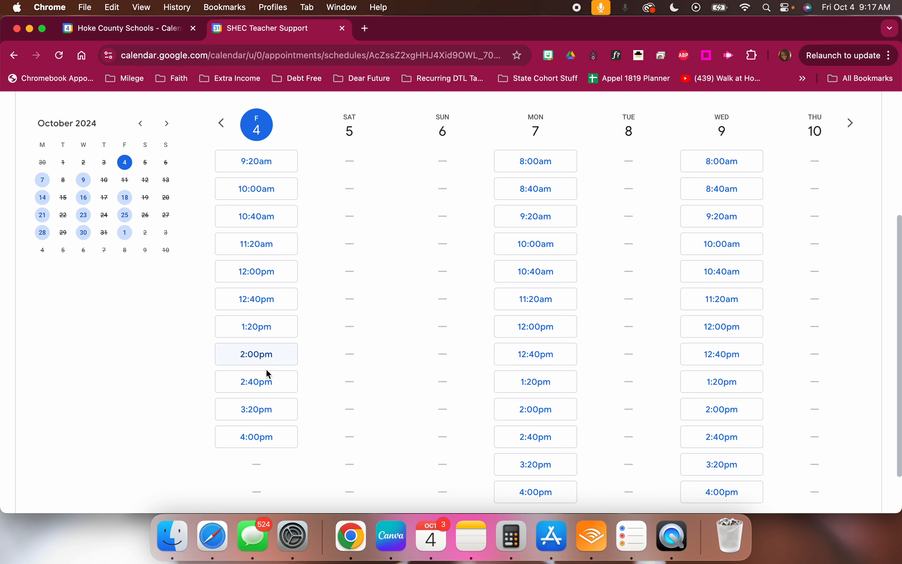
left_click(254, 164)
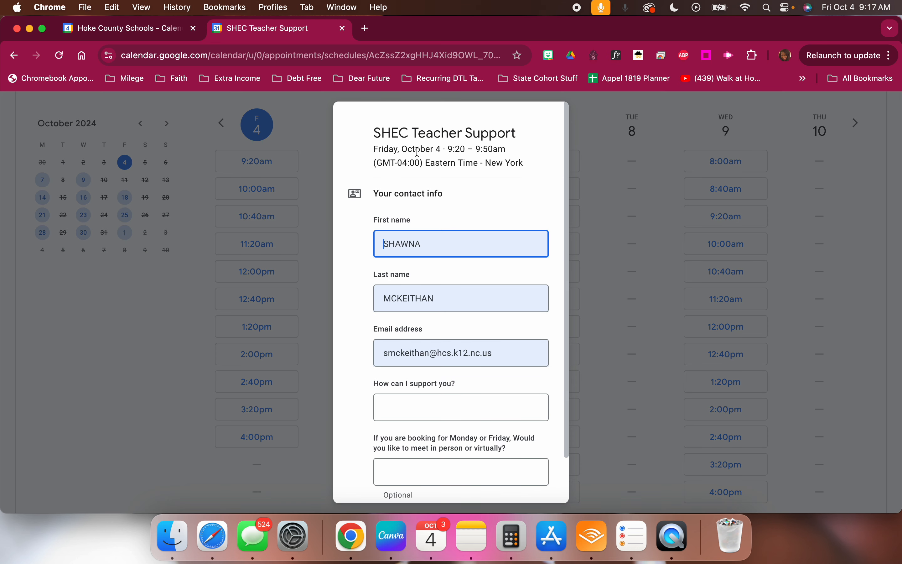
scroll(451, 387, "down", 2)
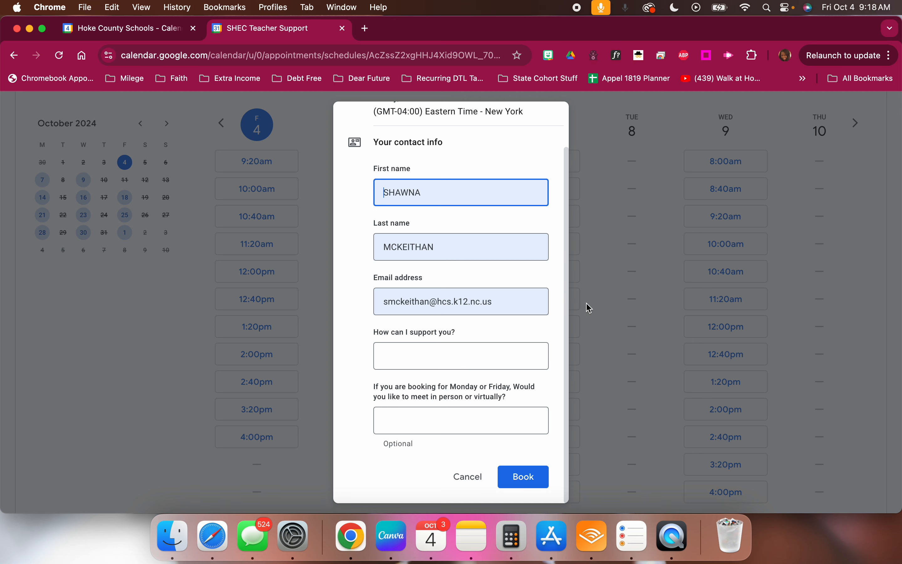
left_click(466, 478)
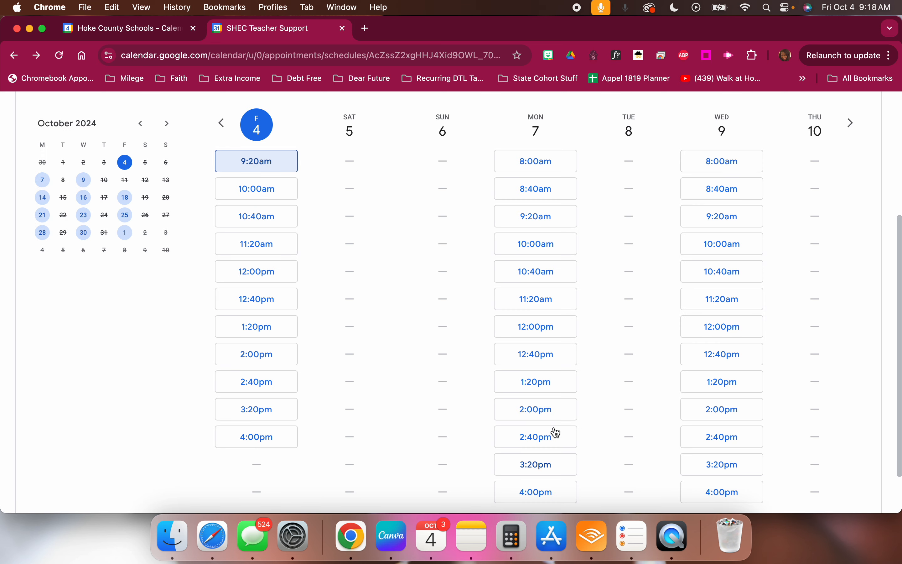
Dismiss the WHES Teacher Support details in the main calendar and look through the Day, Week and Schedule views
left_click(135, 30)
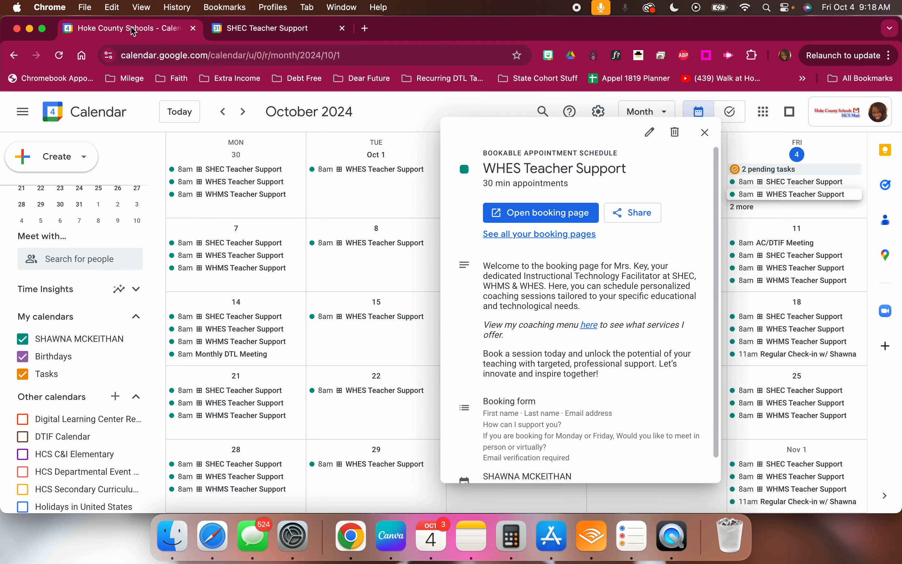
left_click(418, 112)
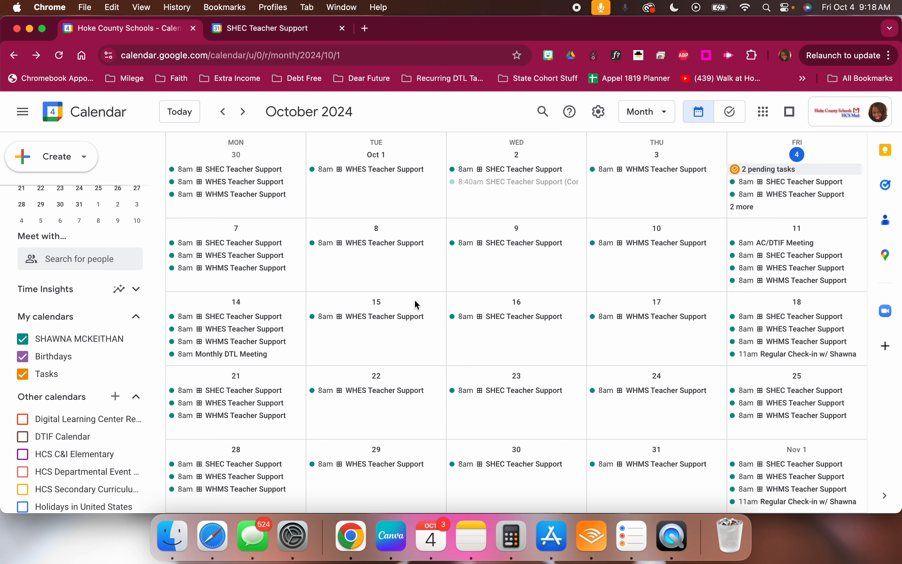
left_click(644, 112)
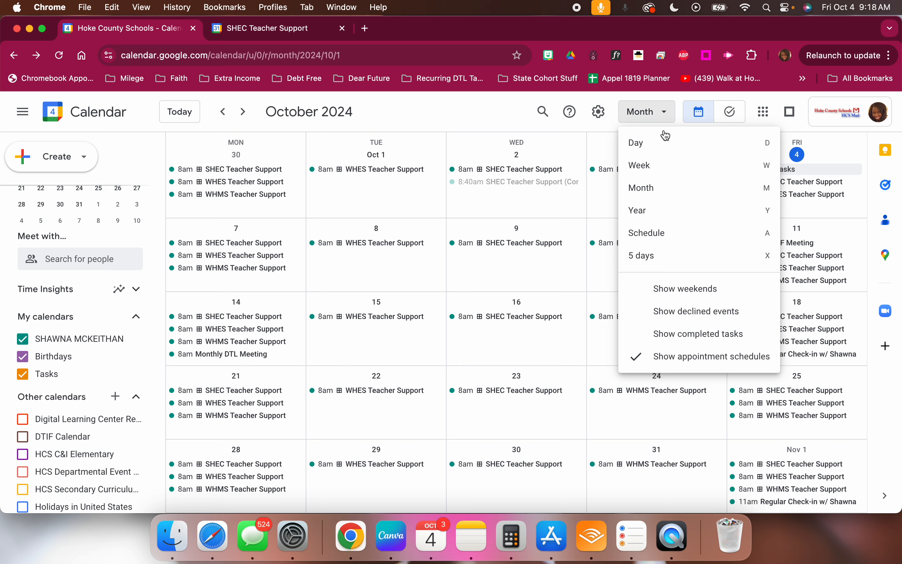
left_click(654, 142)
left_click(647, 115)
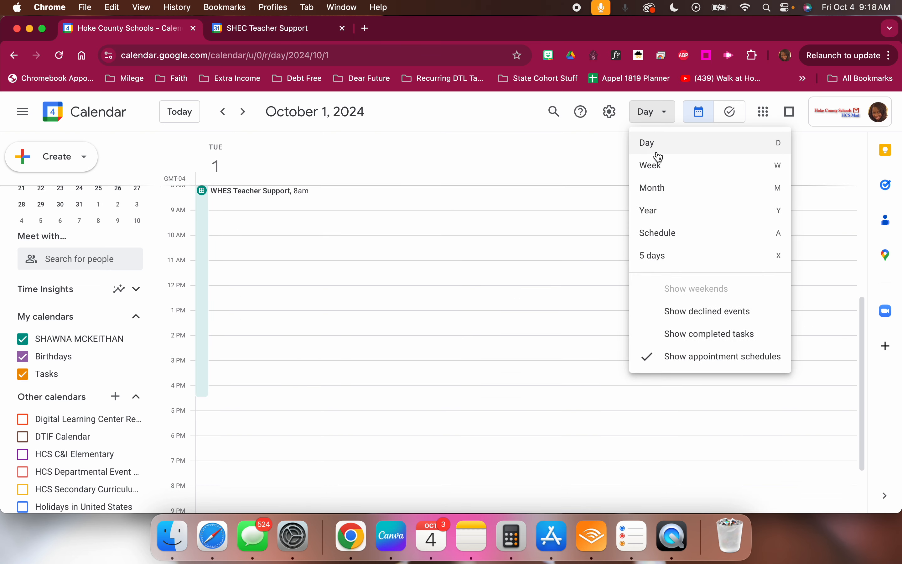
left_click(651, 166)
left_click(649, 120)
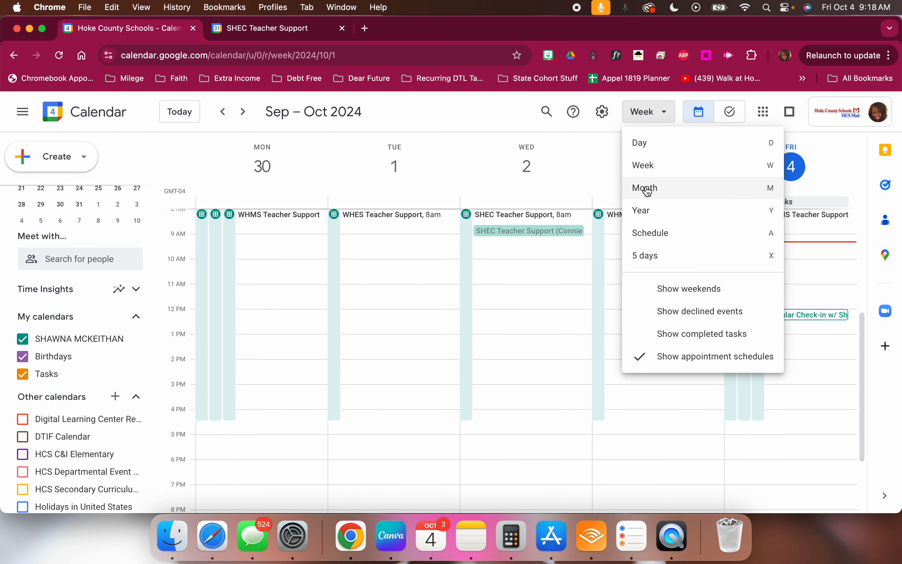
left_click(644, 235)
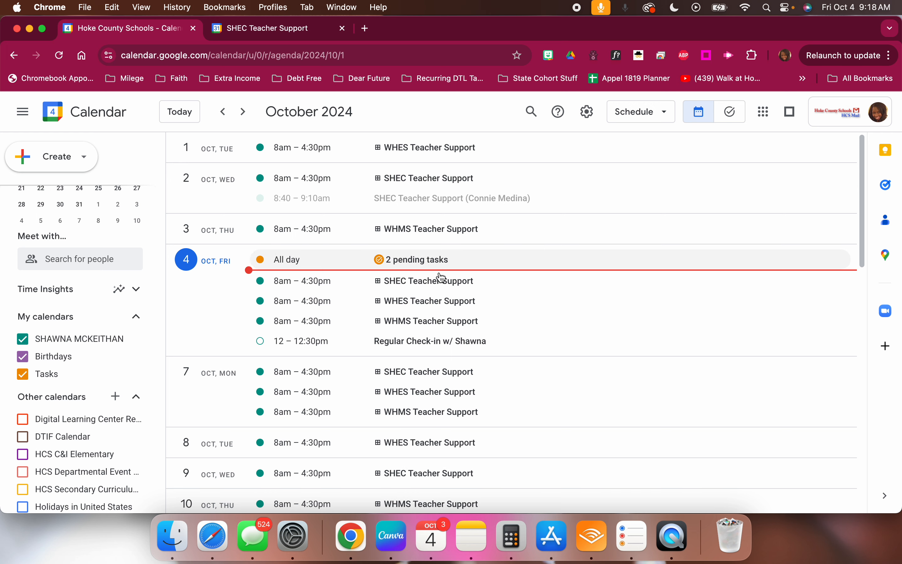
Create a new appointment schedule titled "10/25/24 Parent Teacher Conference"
left_click(81, 161)
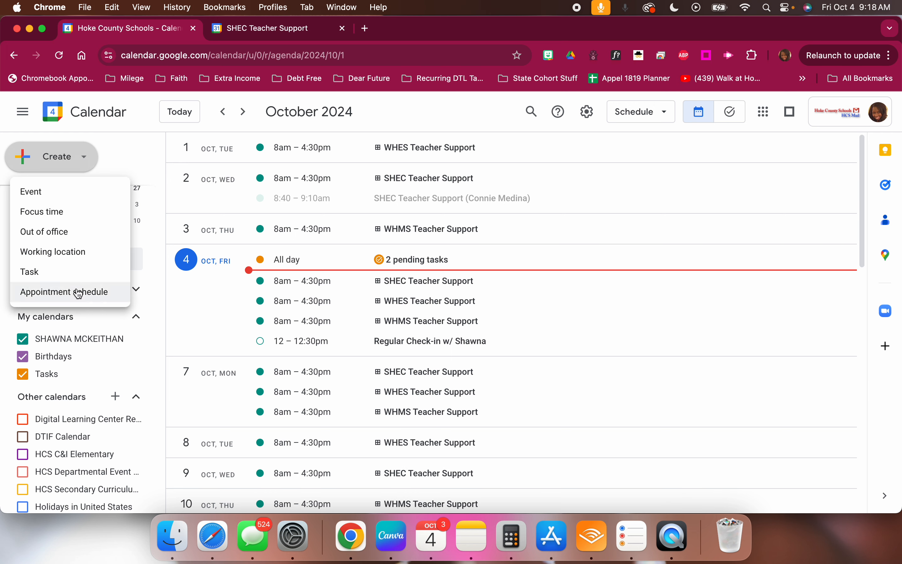
left_click(45, 296)
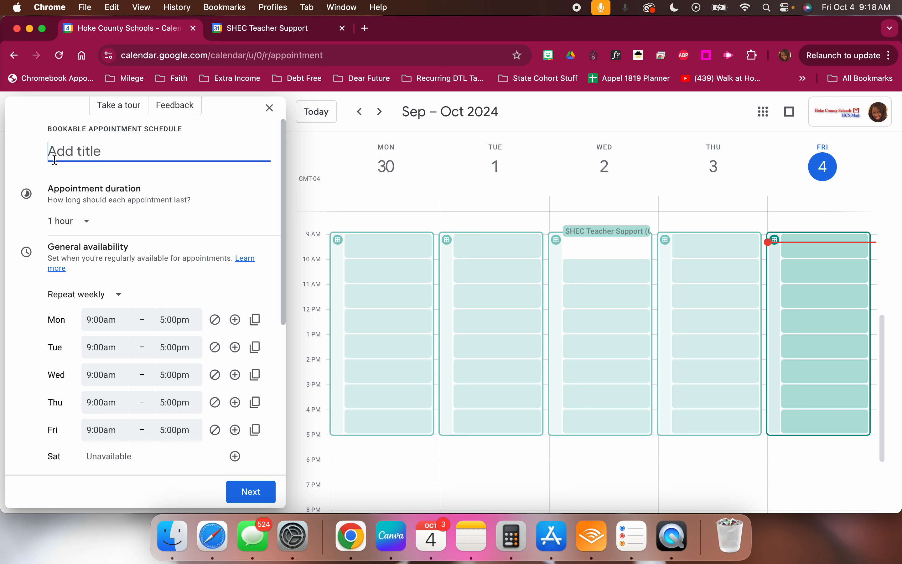
type("10/25")
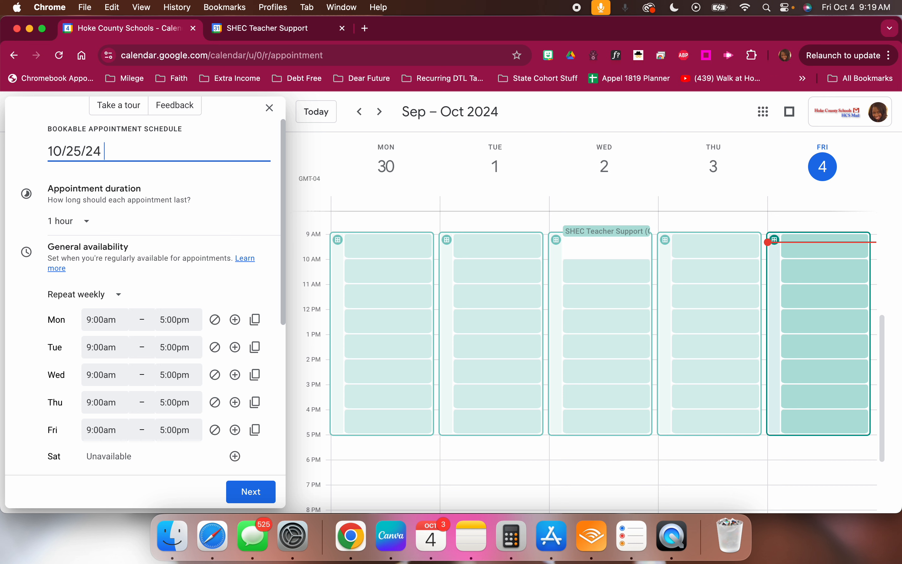
type("/24 Parent Teac")
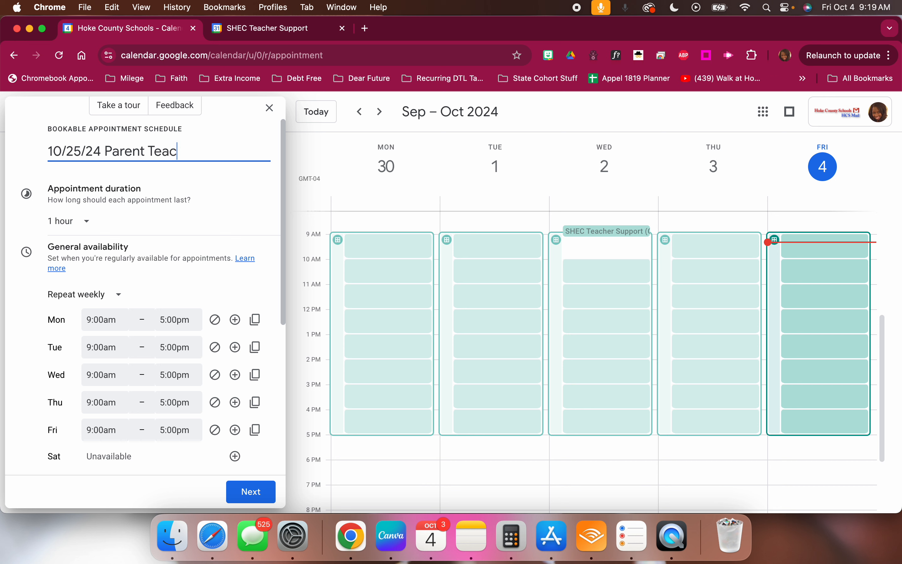
type("her Conference")
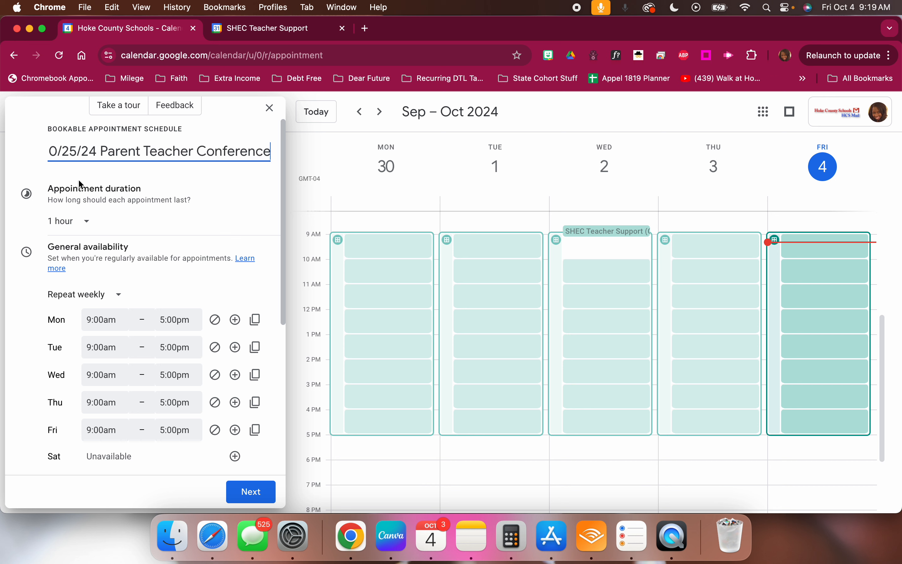
Set the appointment duration to 15 minutes and the availability to "Does not repeat"
left_click(72, 221)
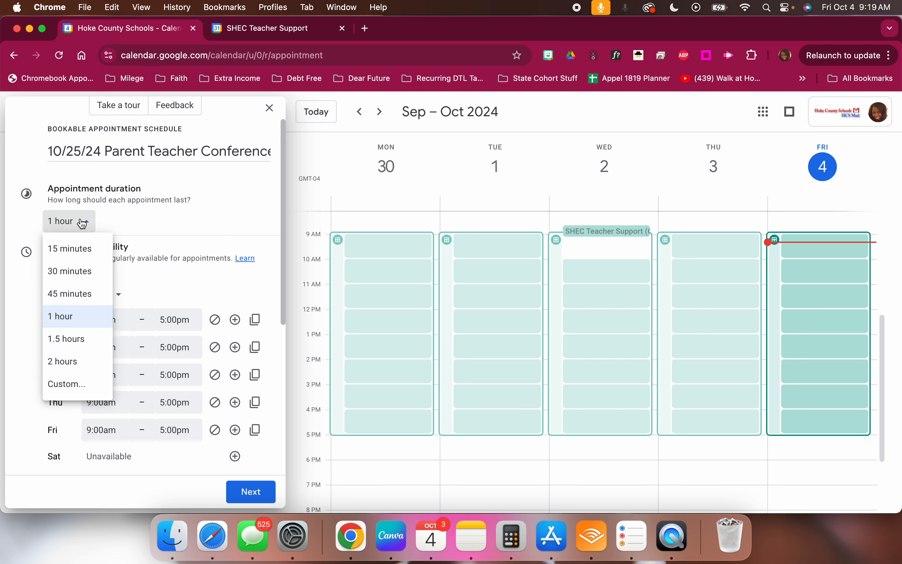
left_click(72, 250)
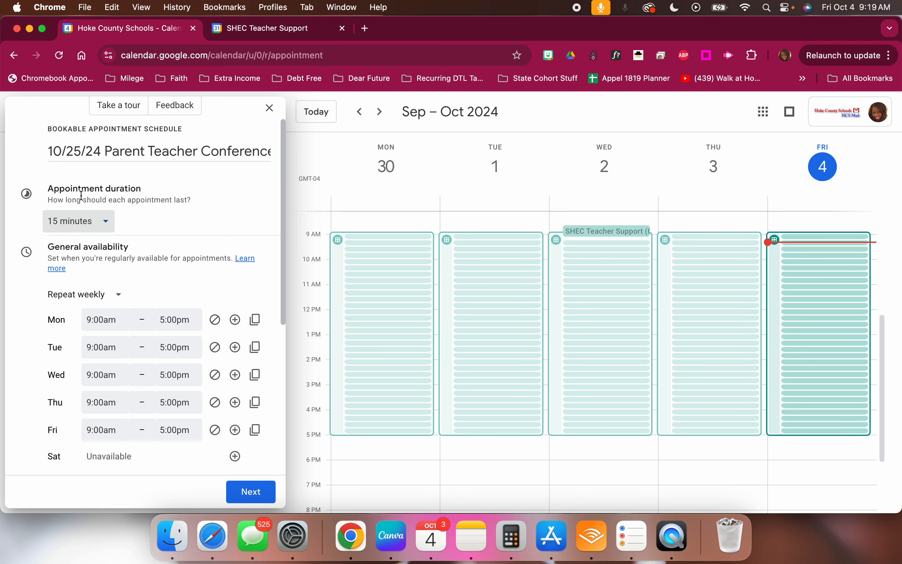
scroll(75, 284, "down", 5)
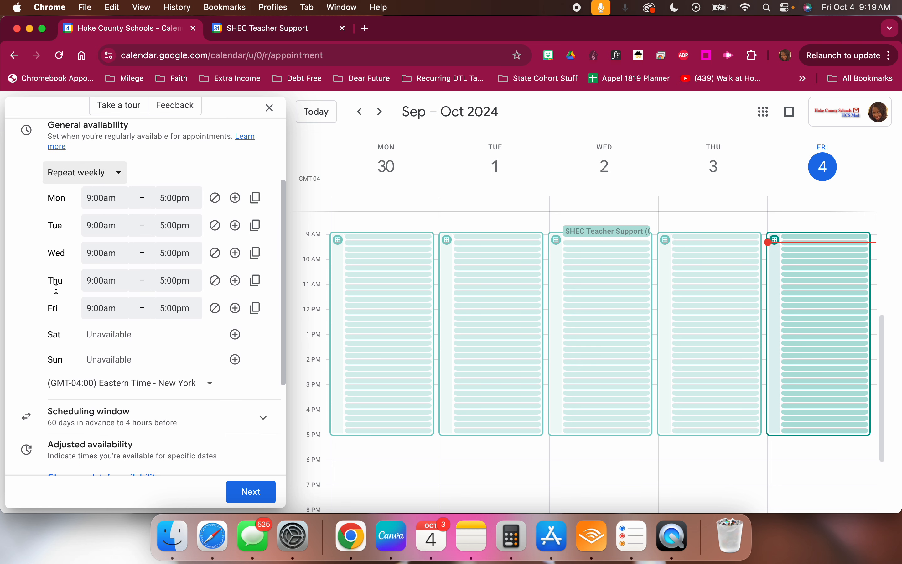
left_click(103, 167)
left_click(82, 187)
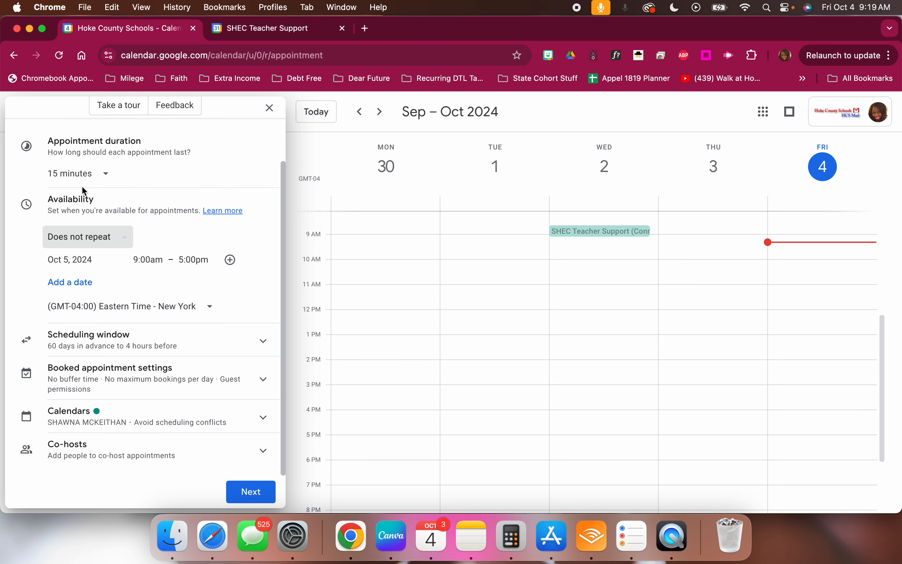
Set the availability date of the conference schedule to Oct 25, 2024
scroll(108, 197, "up", 2)
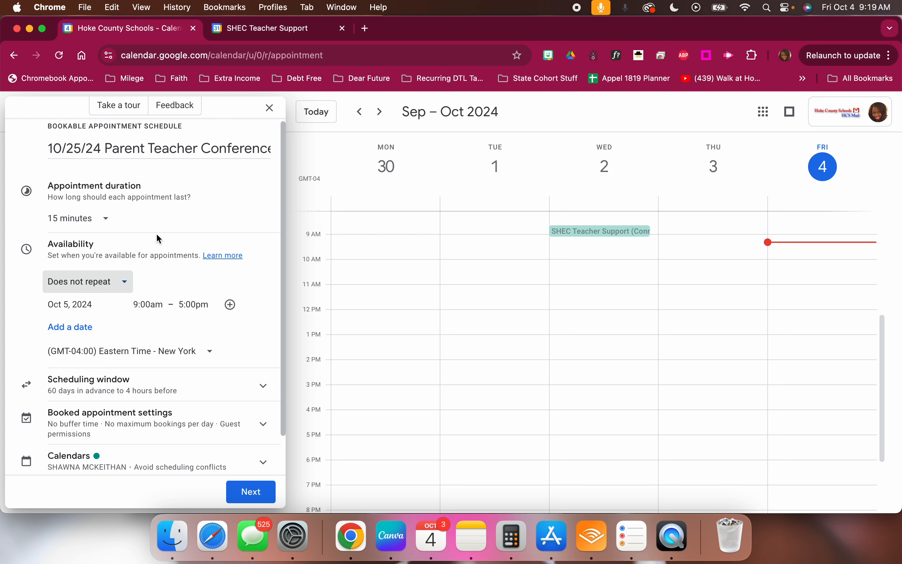
scroll(158, 238, "down", 2)
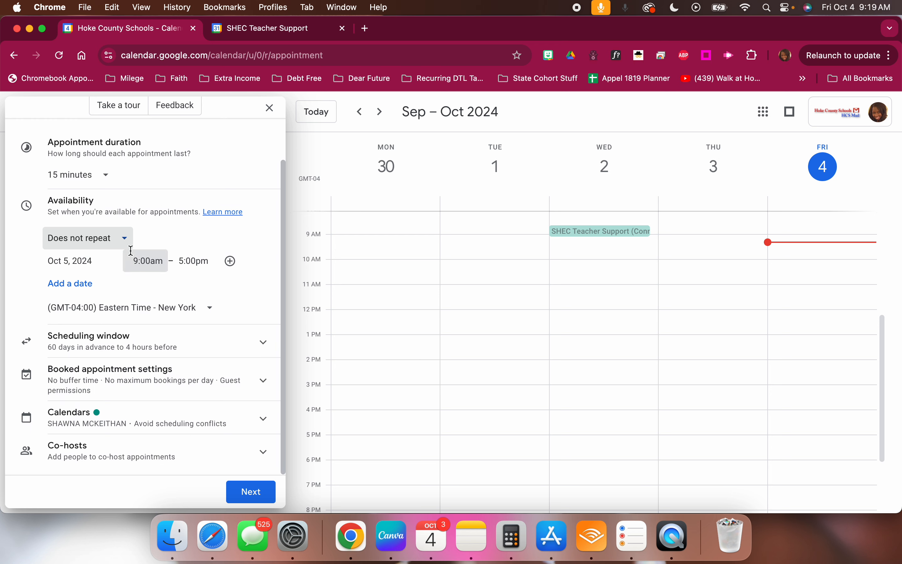
left_click(63, 263)
left_click(156, 369)
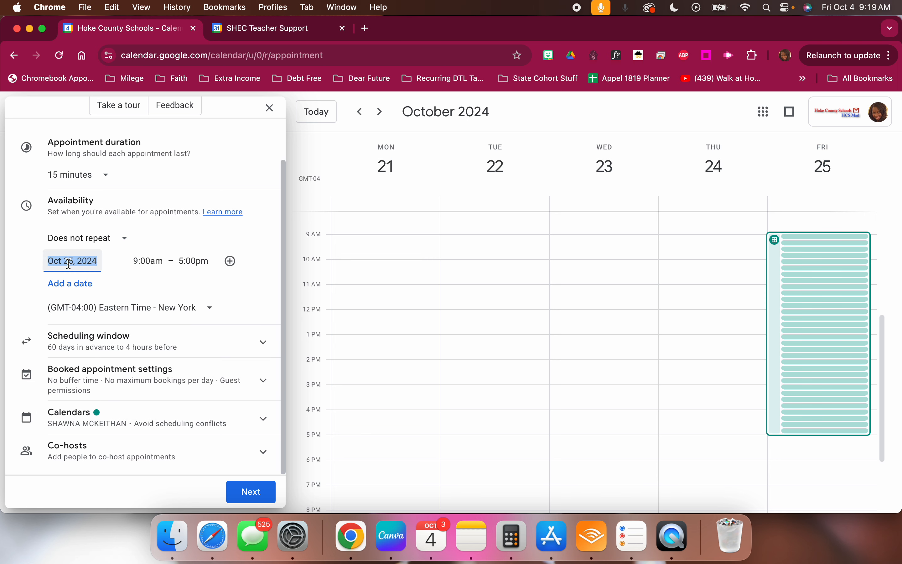
Set the availability hours on Oct 25, 2024 to 8:00am – 12:00pm
left_click(138, 264)
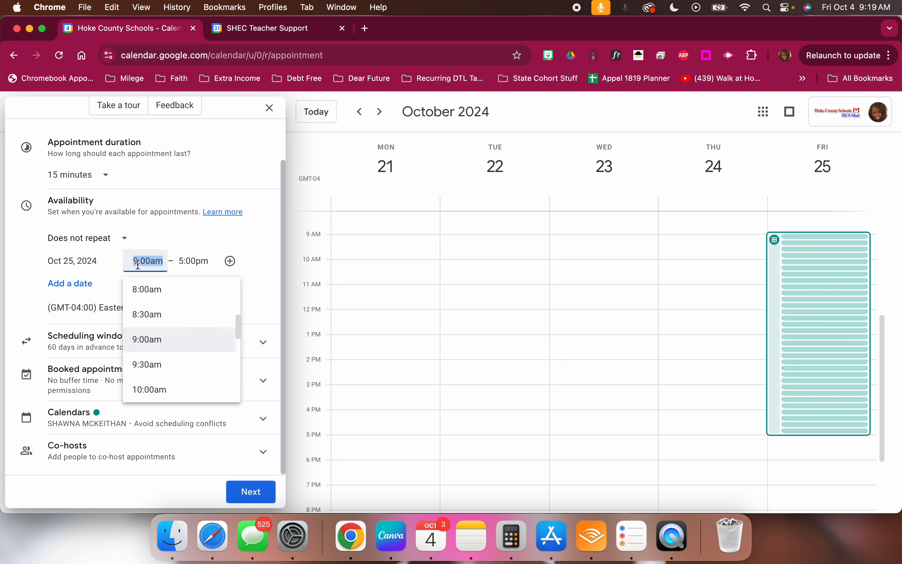
scroll(144, 296, "up", 2)
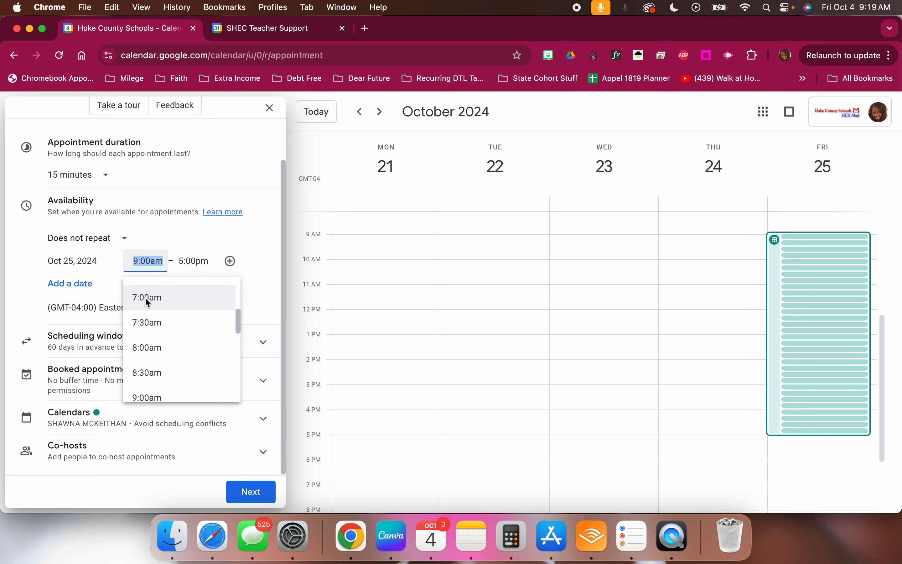
scroll(147, 302, "down", 2)
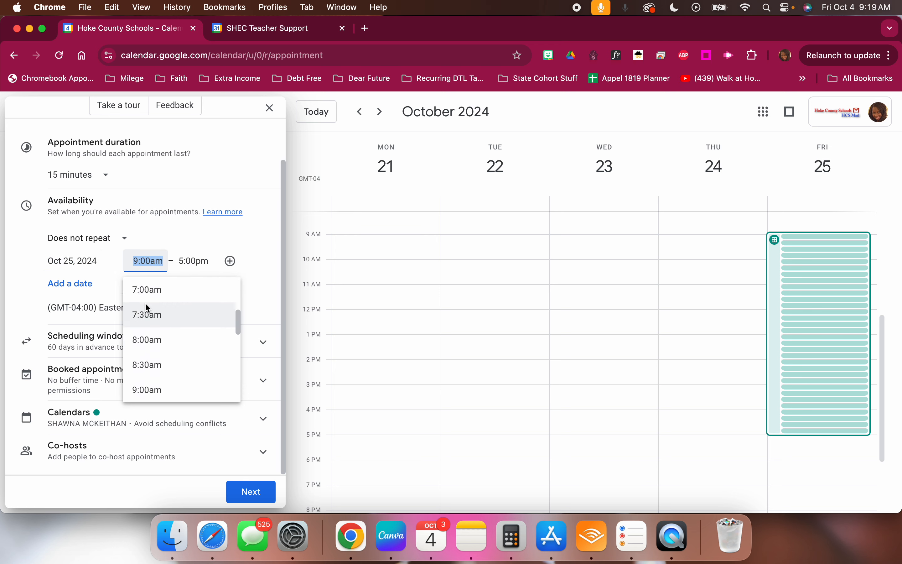
left_click(147, 333)
left_click(193, 263)
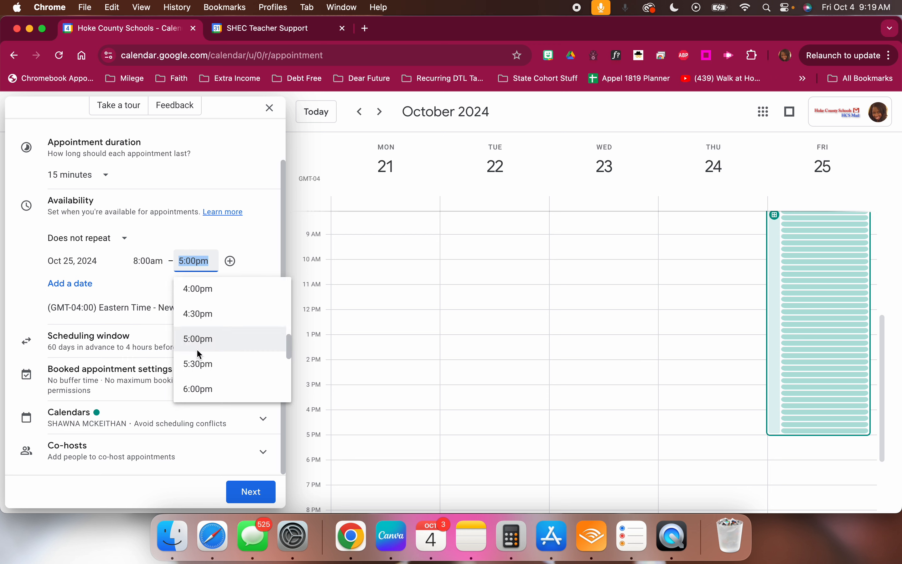
scroll(198, 354, "down", 2)
scroll(198, 352, "up", 5)
scroll(189, 339, "up", 3)
left_click(190, 301)
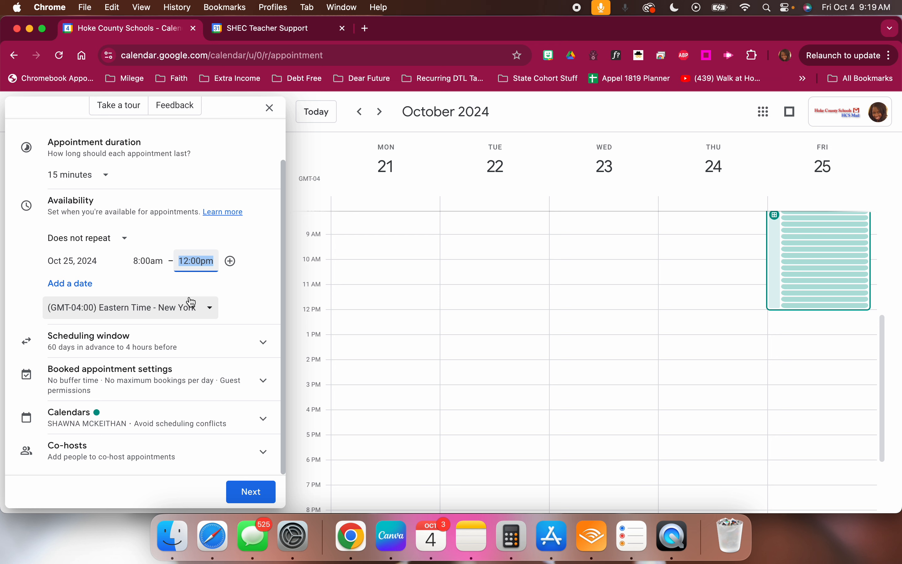
Add a second availability period on Oct 25, 2024, running from 1:00pm to 4:00pm
left_click(230, 261)
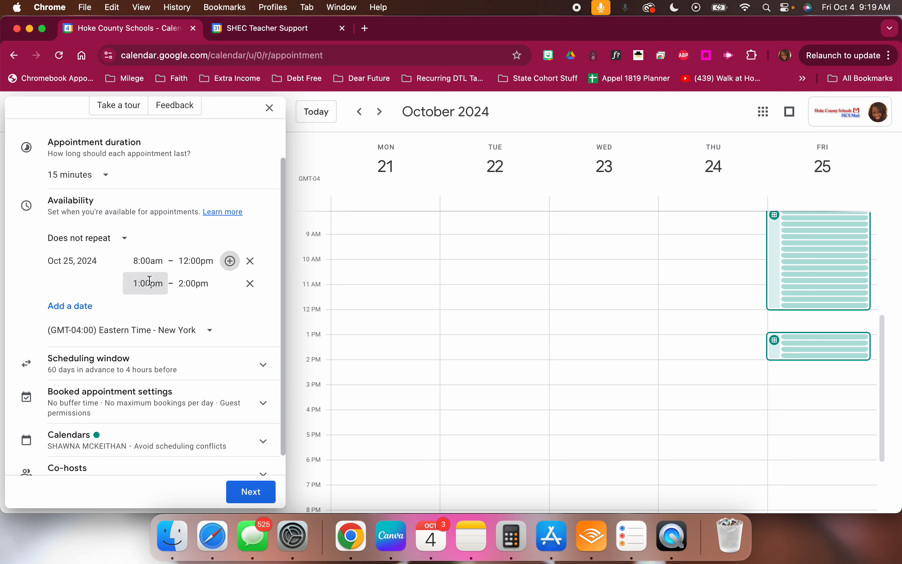
left_click(190, 283)
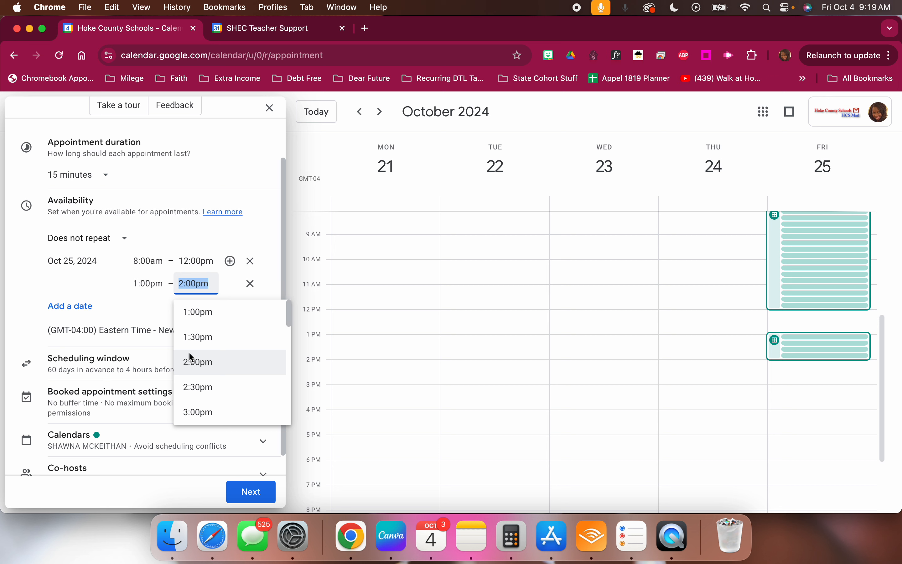
scroll(186, 386, "down", 3)
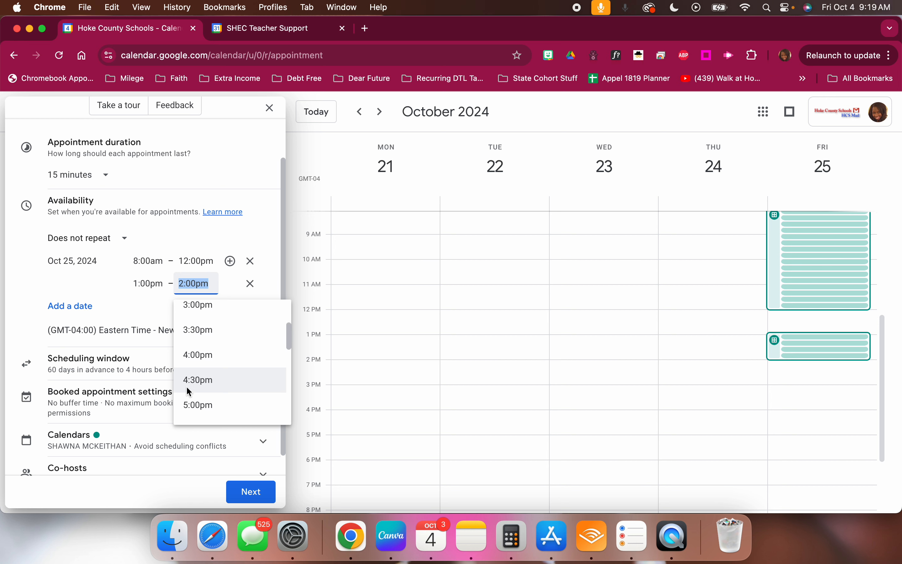
left_click(194, 351)
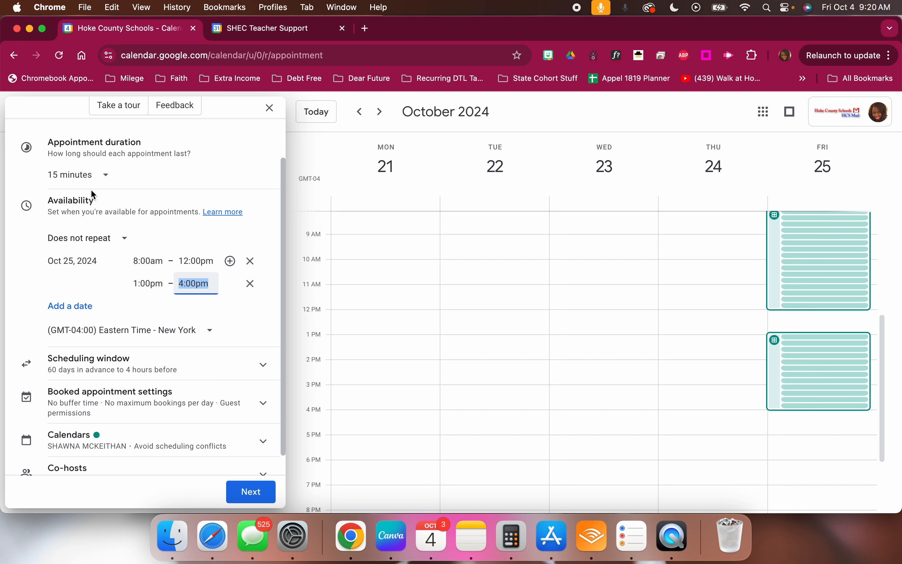
Set a custom appointment duration of 10 minutes
left_click(90, 175)
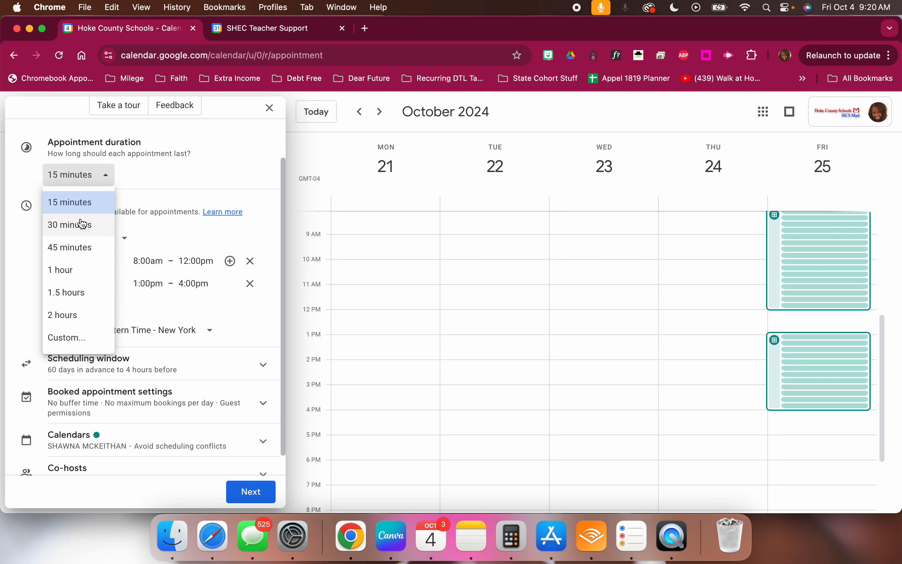
left_click(63, 344)
left_click(414, 297)
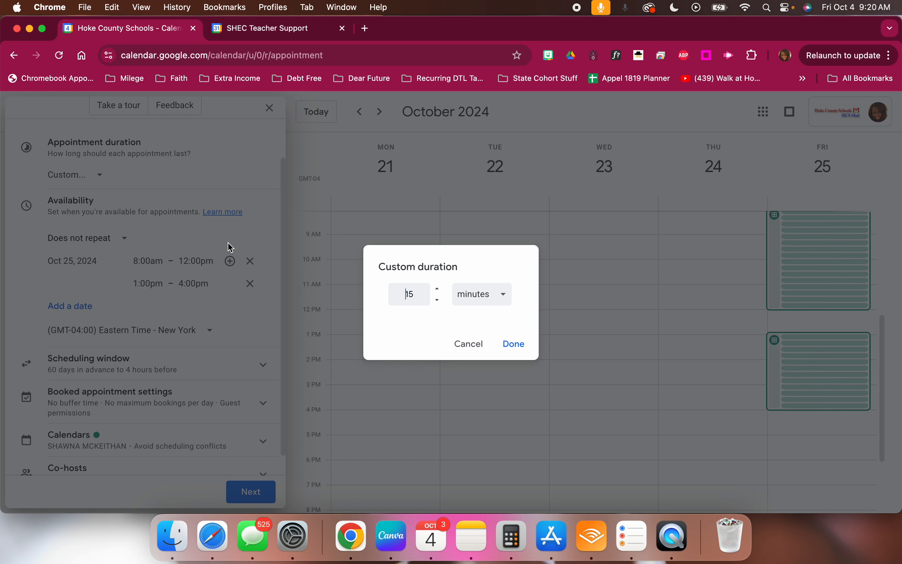
left_click(415, 293)
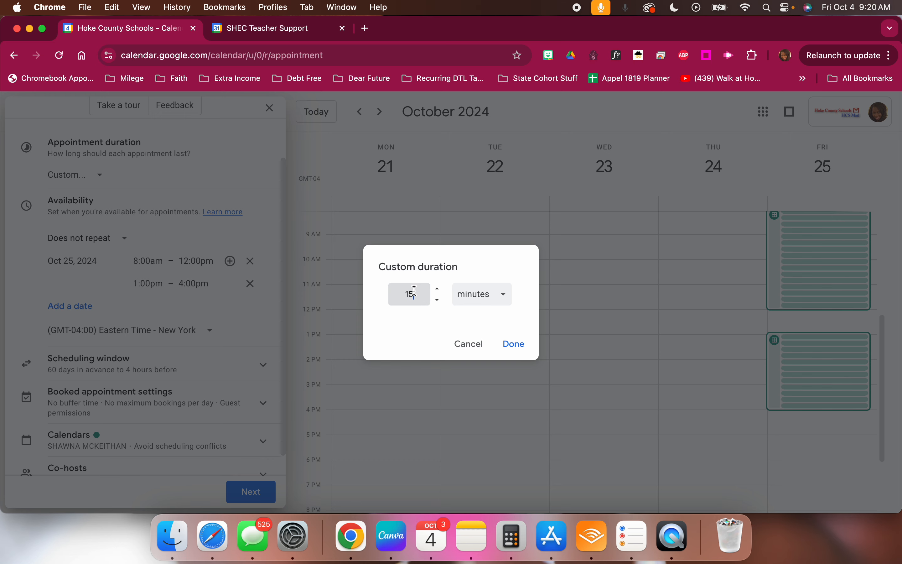
key("BackSpace")
type("0")
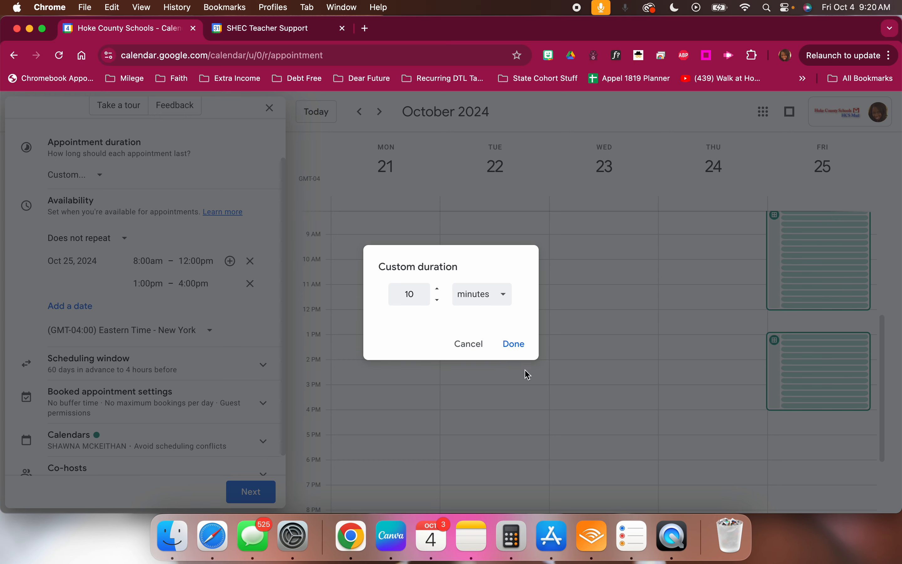
left_click(515, 345)
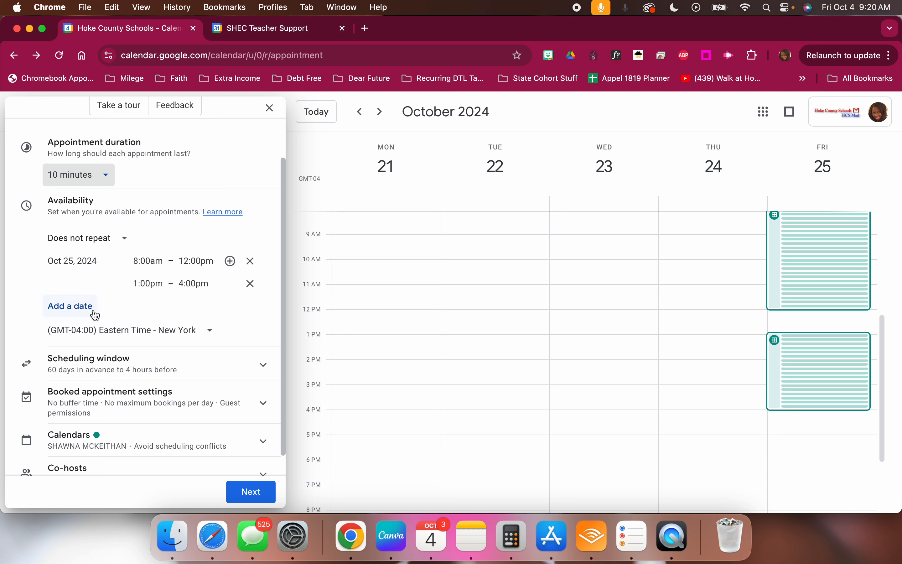
Try a 5-minute buffer time between appointment slots in the booked appointment settings, and turn the buffer off again
scroll(195, 300, "down", 1)
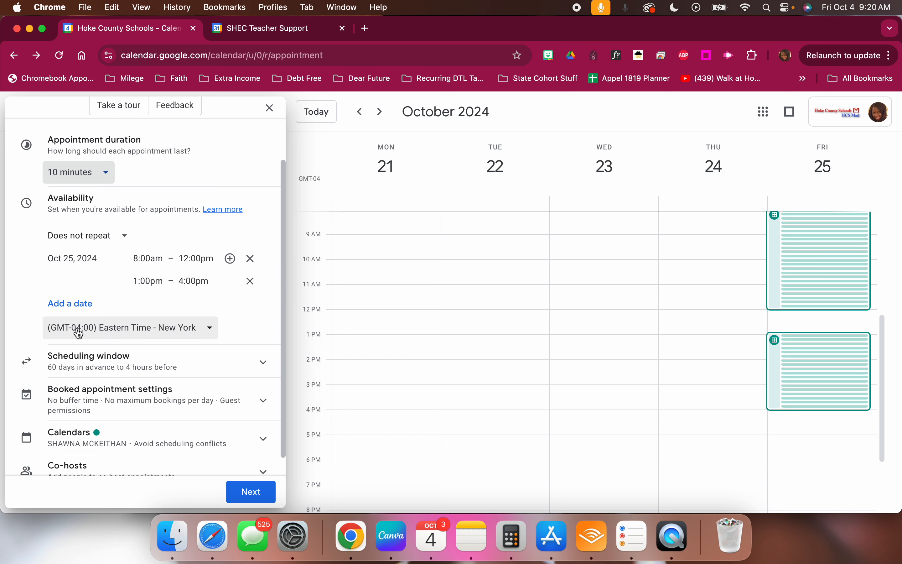
scroll(95, 261, "down", 1)
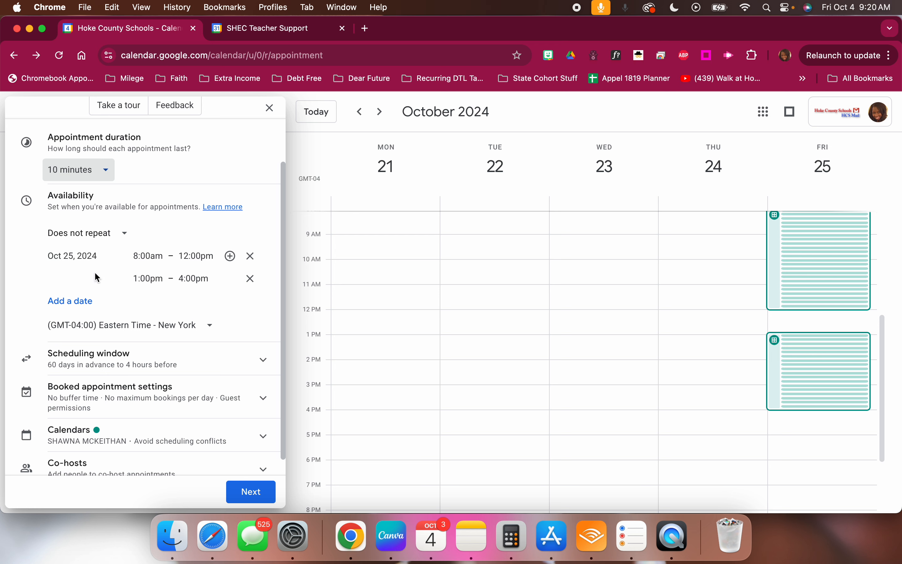
scroll(96, 274, "down", 3)
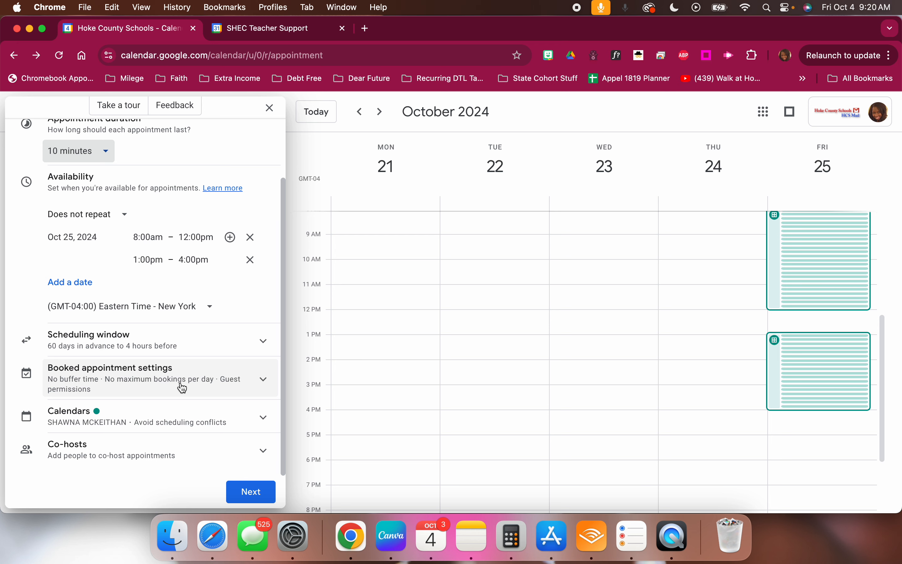
left_click(201, 383)
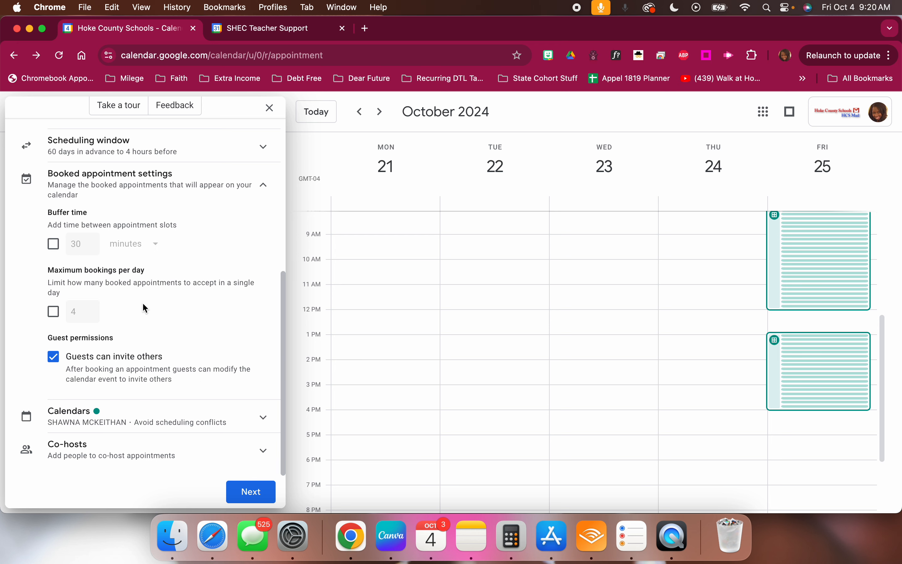
left_click(54, 245)
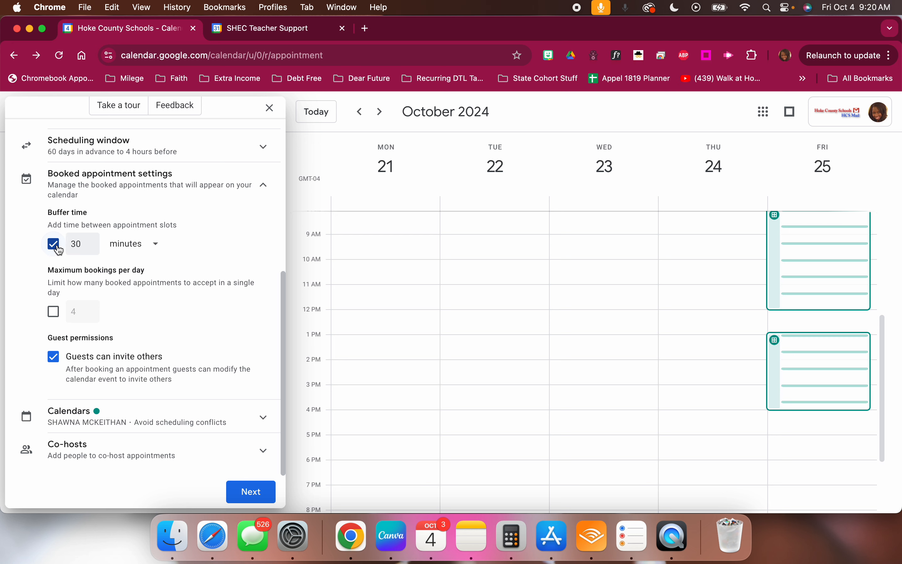
double_click(76, 244)
type("5")
left_click(24, 272)
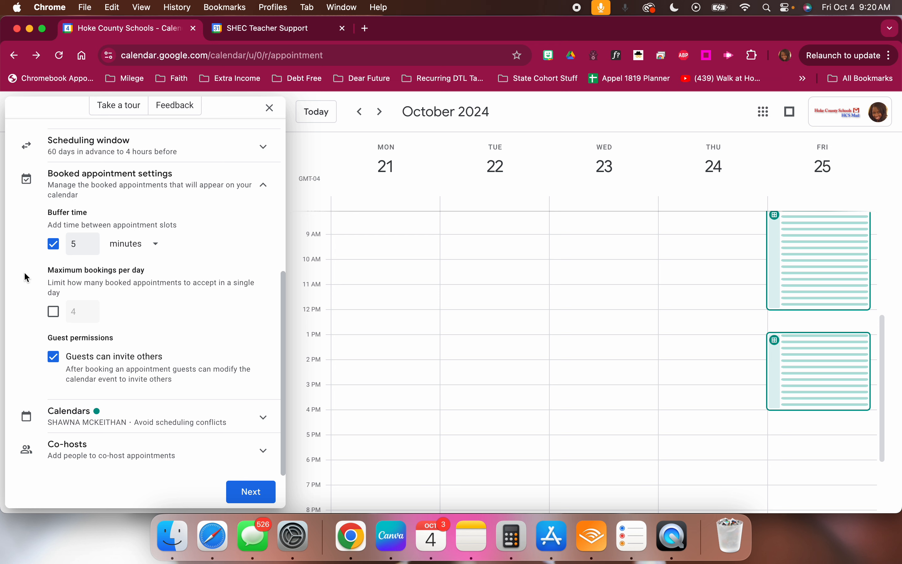
left_click(55, 245)
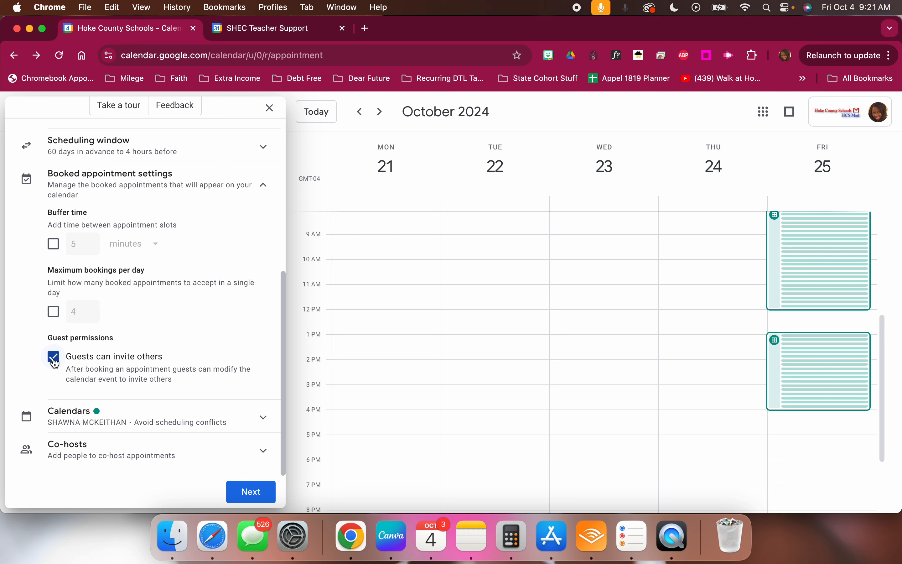
Review the calendar and co-host settings and continue to the booking page details
left_click(243, 422)
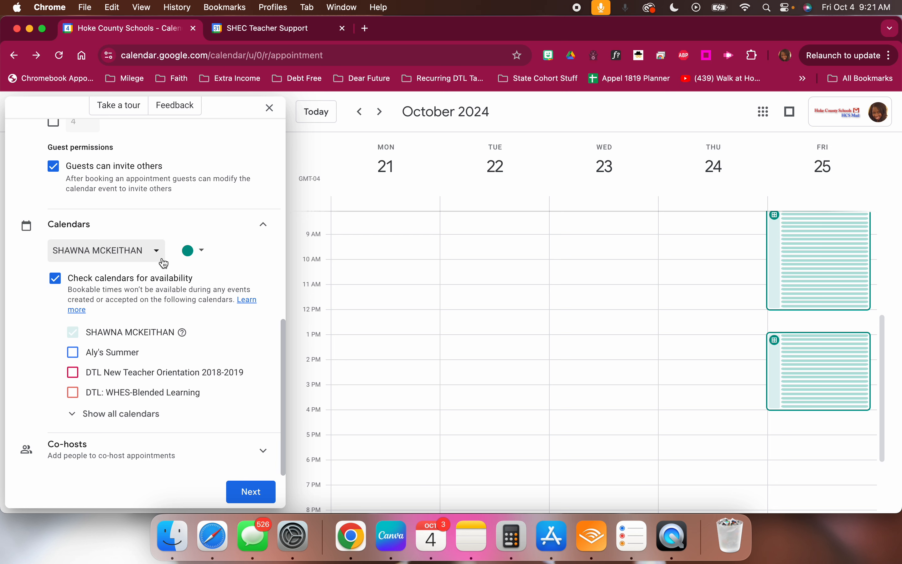
left_click(138, 253)
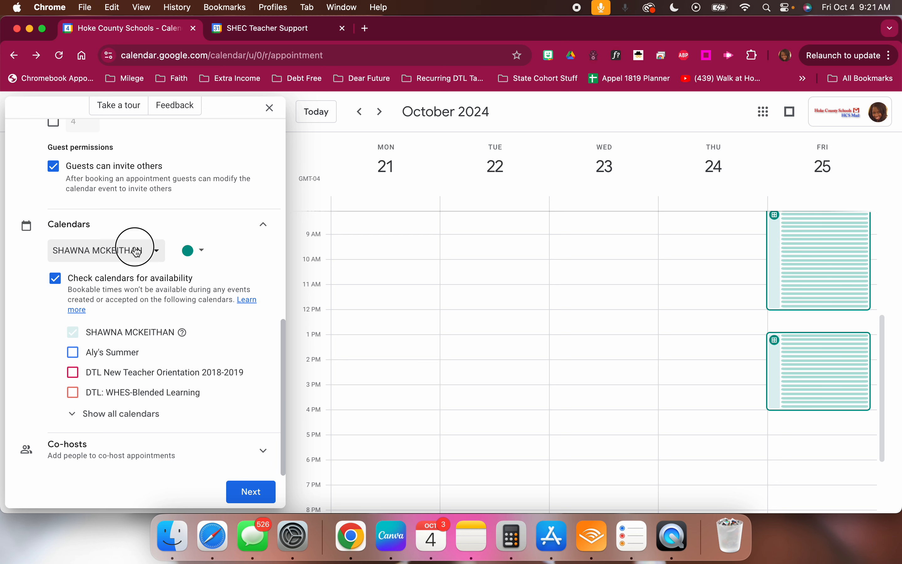
left_click(19, 279)
left_click(75, 446)
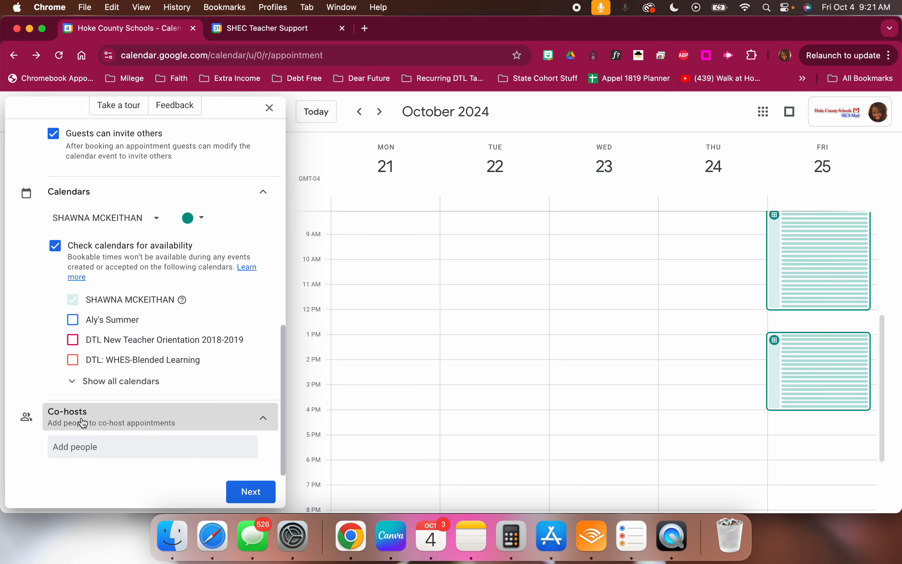
left_click(211, 426)
left_click(243, 490)
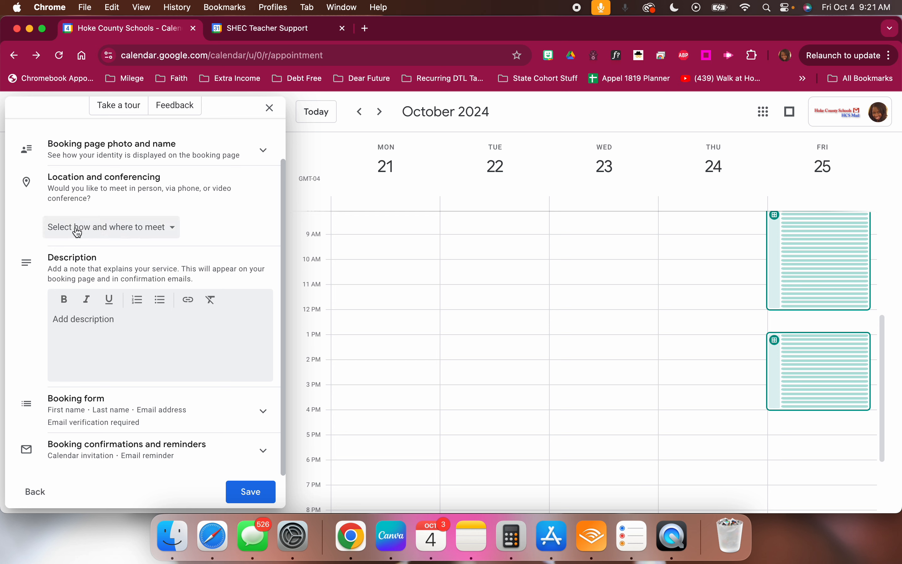
Set the location and conferencing option to "None / to be specified later"
left_click(152, 231)
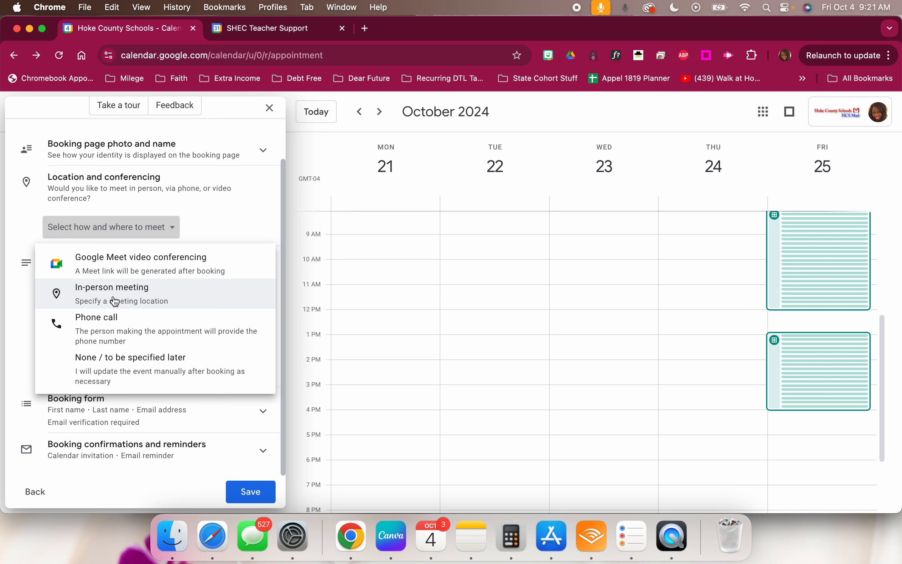
left_click(161, 372)
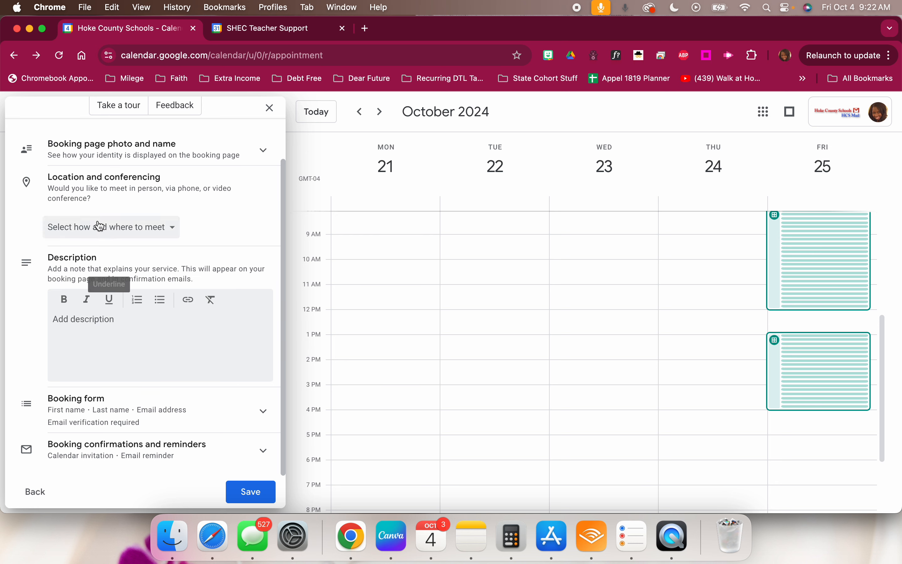
left_click(70, 322)
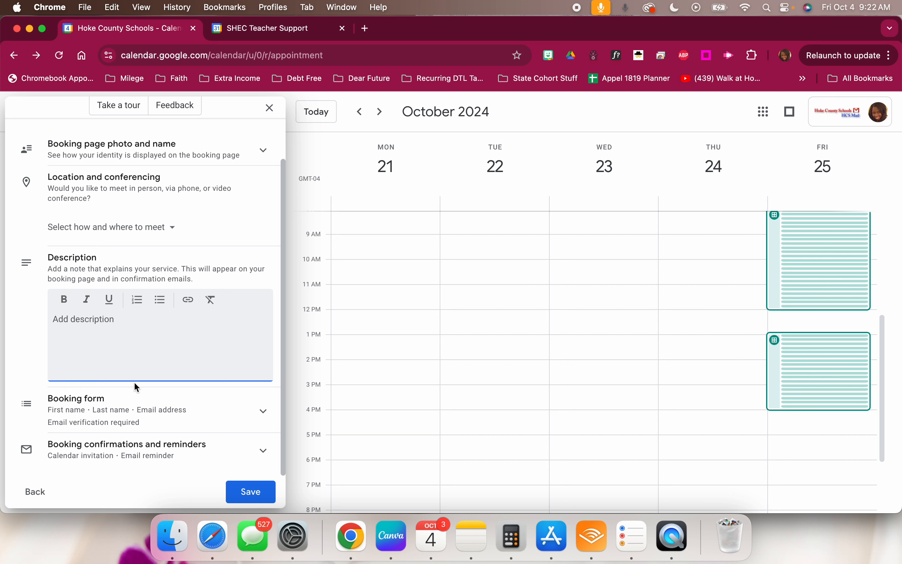
Add a required custom item "Student Name" to the booking form
left_click(100, 413)
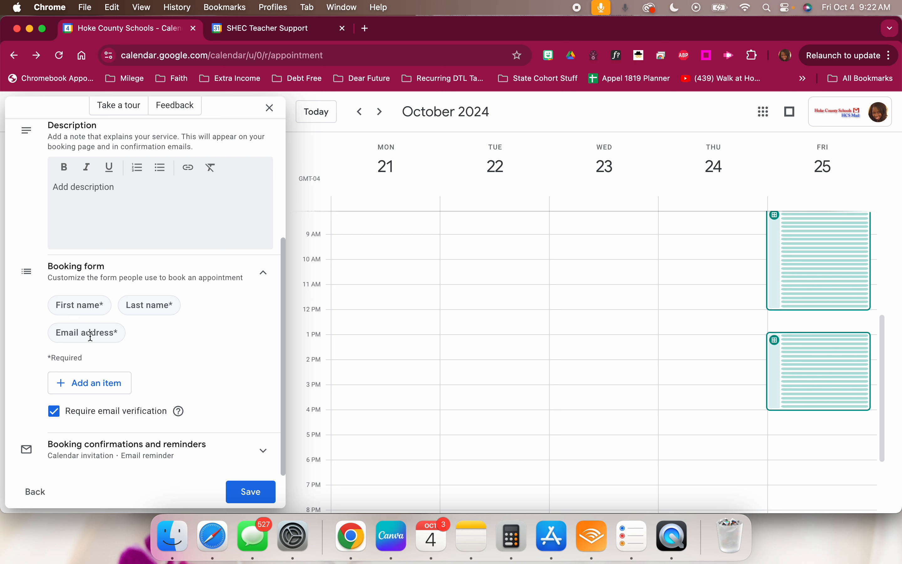
left_click(96, 388)
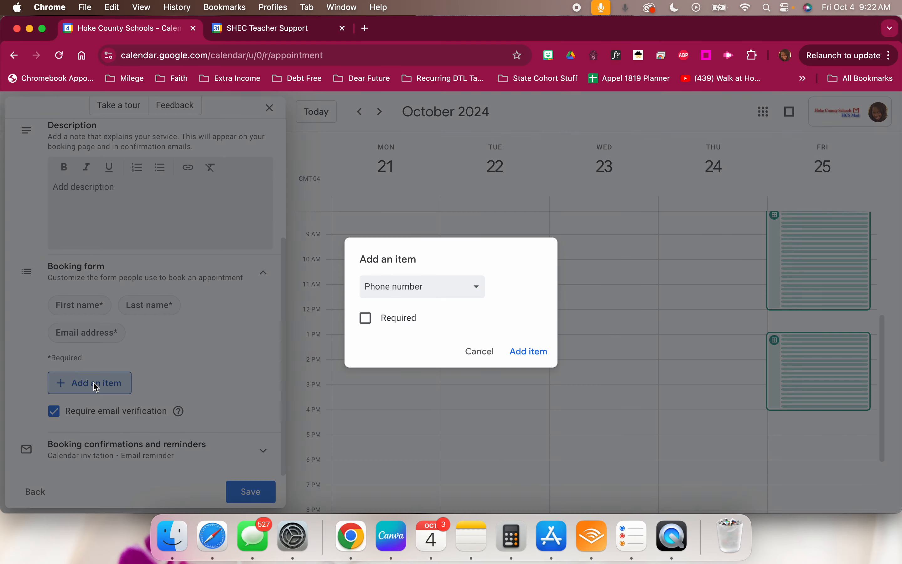
left_click(402, 293)
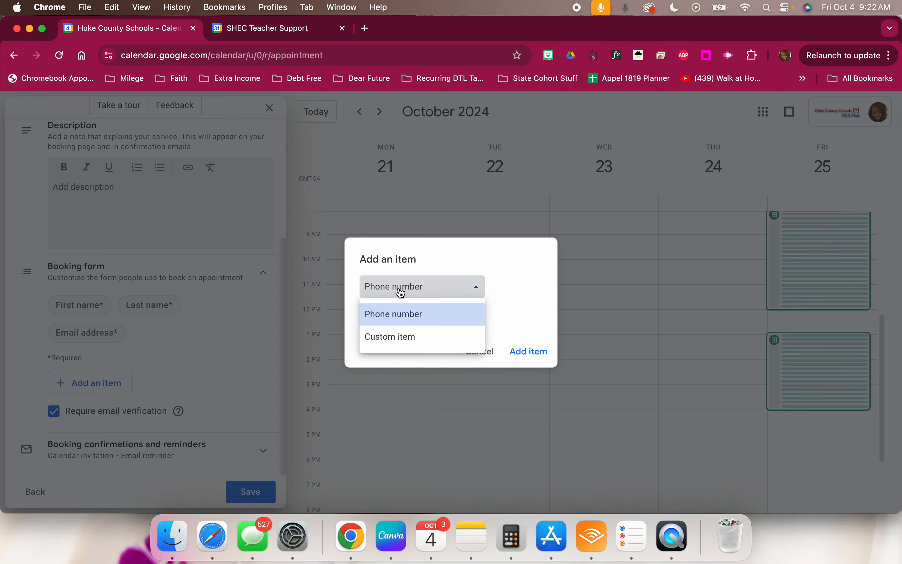
left_click(399, 338)
left_click(395, 300)
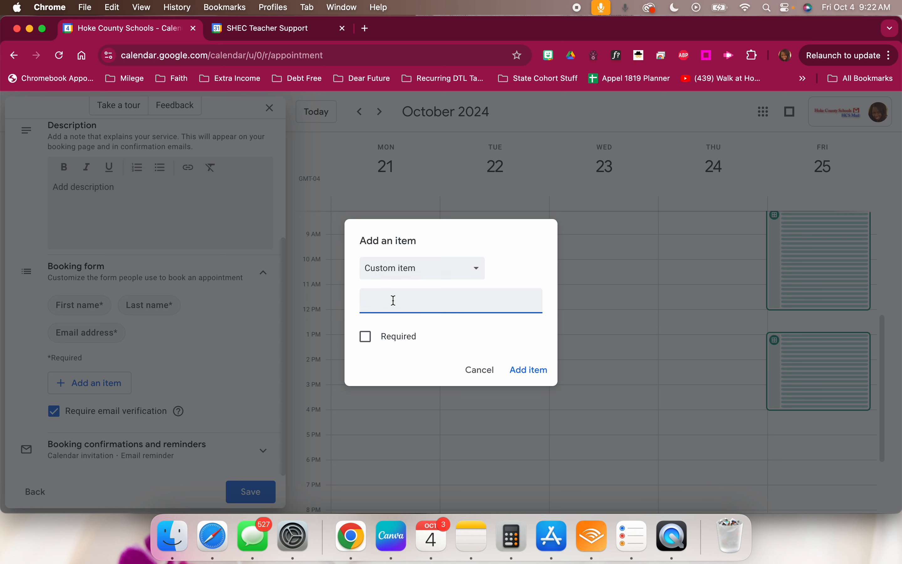
type("Student Name")
left_click(365, 337)
left_click(529, 370)
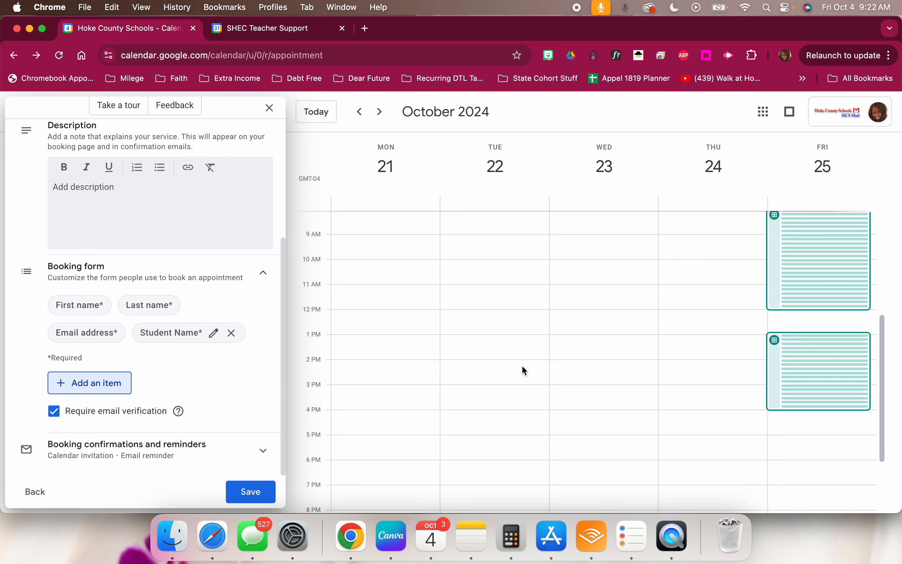
Add a required custom item "Would you prefer in per or virtual?" to the booking form
left_click(102, 388)
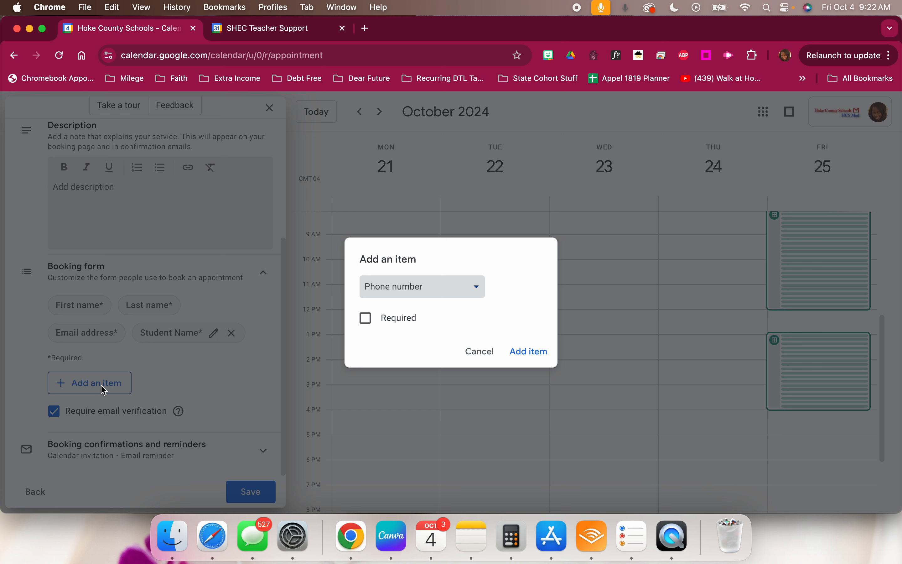
left_click(459, 289)
left_click(403, 336)
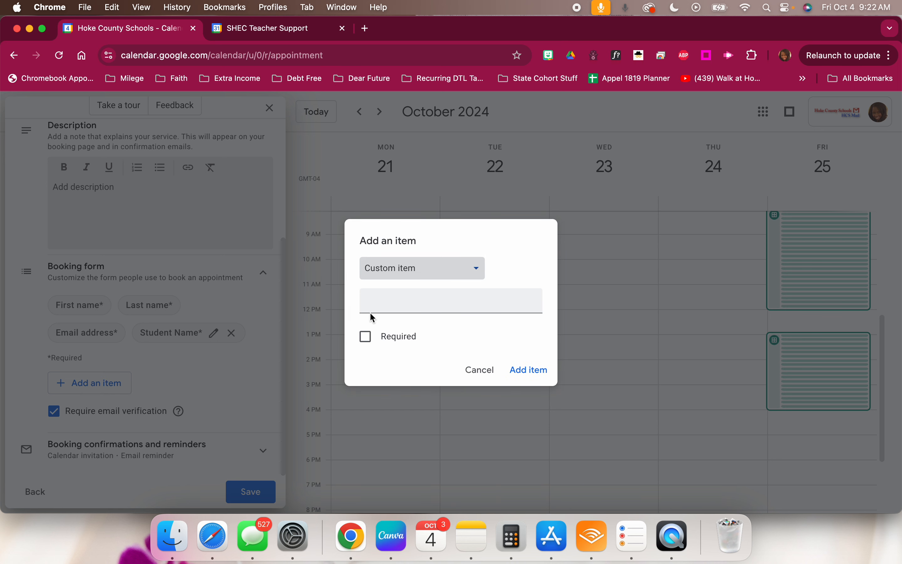
left_click(389, 297)
type("Woul")
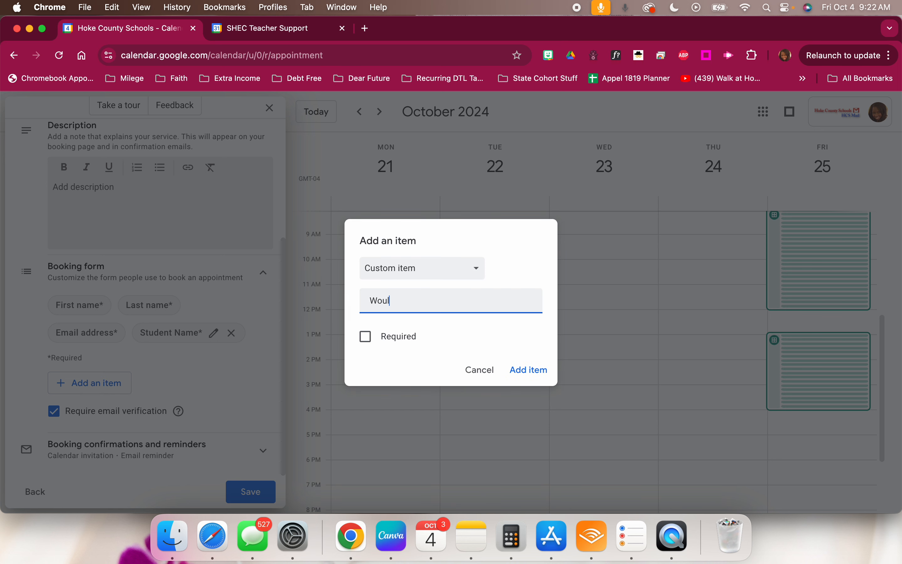
type("d you prefer in per or virtual?")
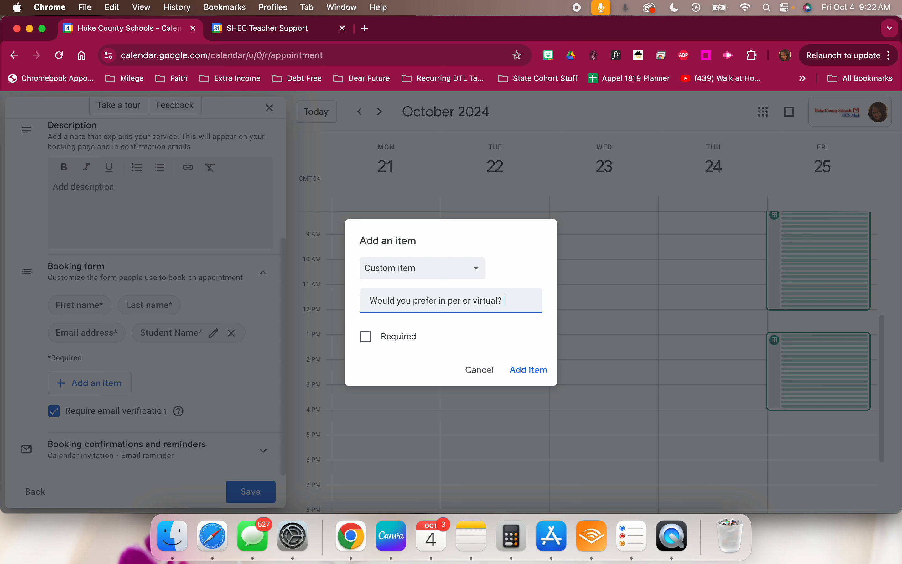
left_click(365, 336)
left_click(518, 370)
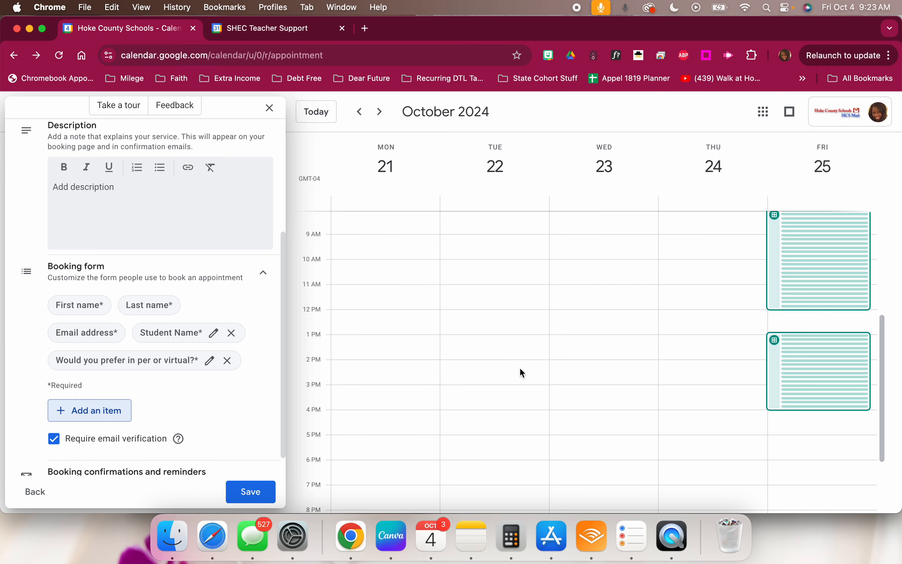
Add an optional custom item "Are there any concerns you wish to discuss?" to the booking form
scroll(160, 416, "down", 1)
left_click(116, 394)
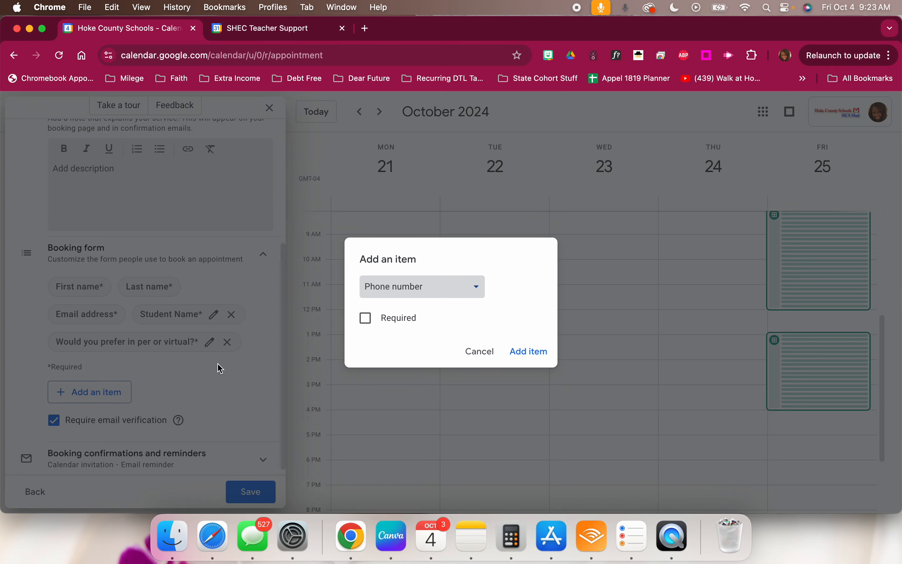
left_click(429, 297)
left_click(421, 343)
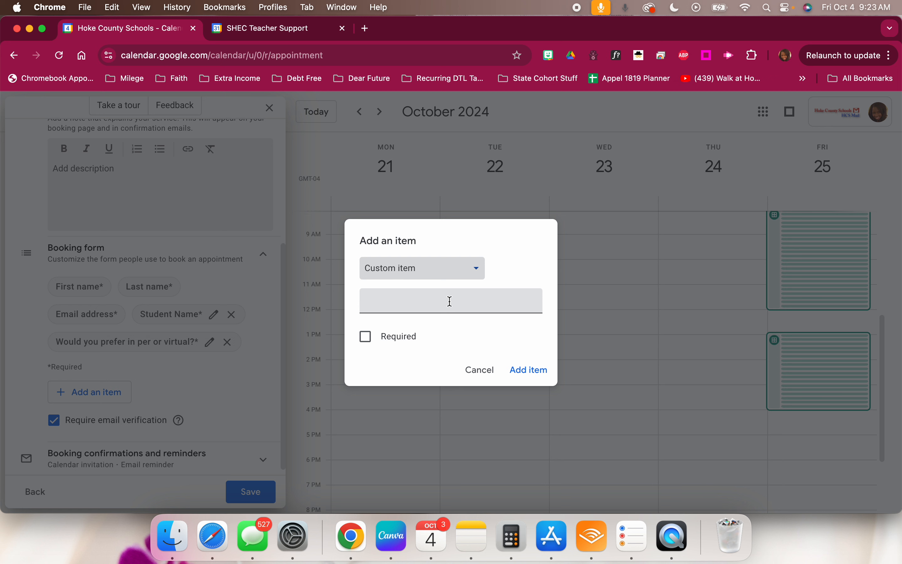
type("A")
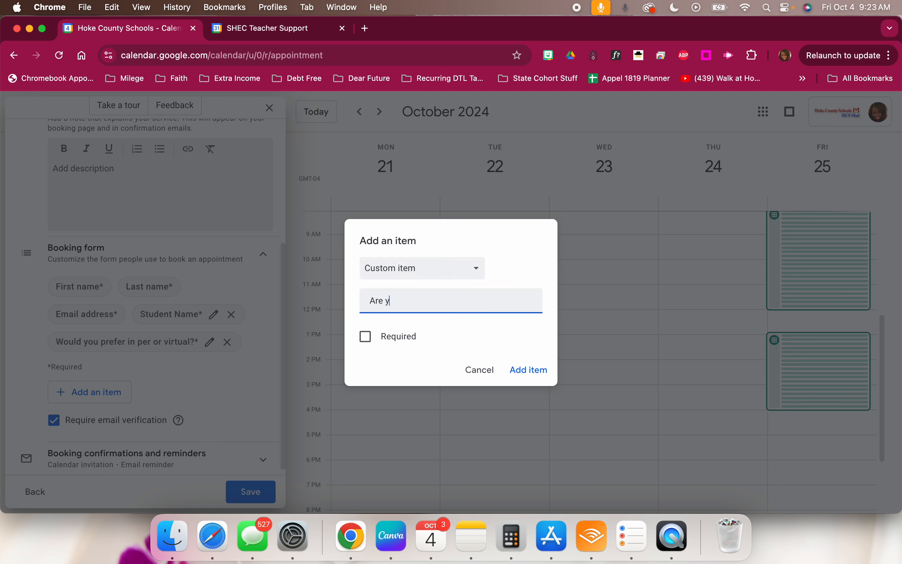
type("re there any concerns you wish to dsi")
key("BackSpace")
type("isu")
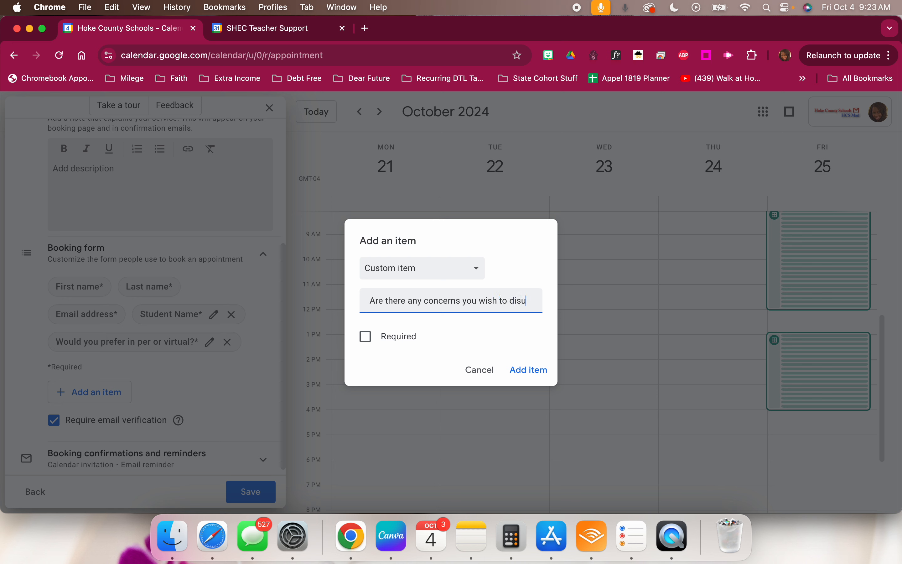
key("BackSpace")
type("cuss?")
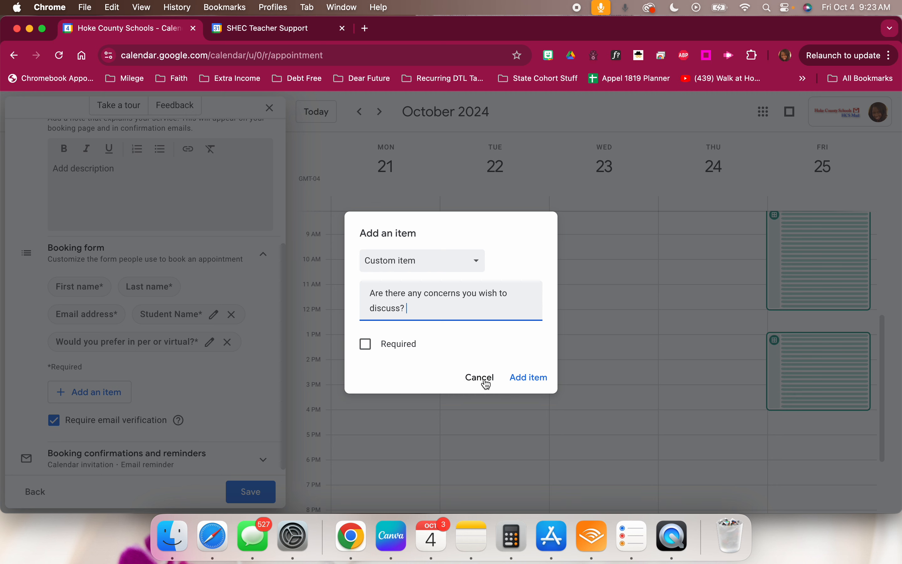
left_click(527, 377)
scroll(230, 370, "down", 2)
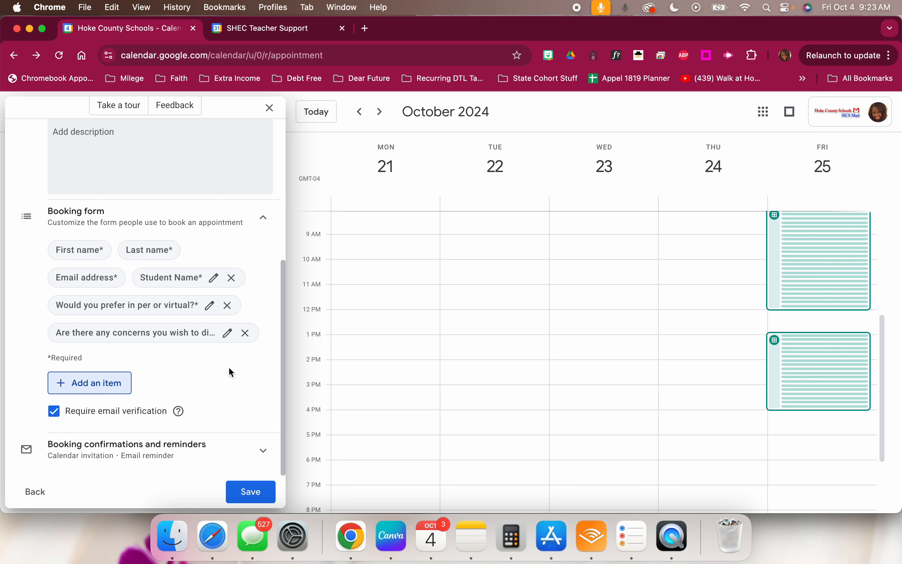
Check the booking confirmation and reminder settings, keeping the email reminder at 1 day before, and save the appointment schedule
left_click(141, 455)
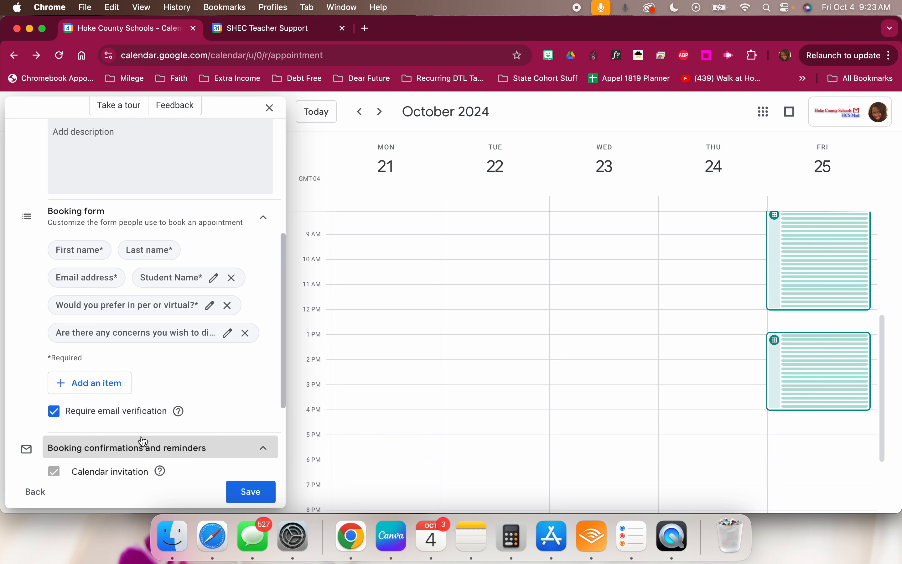
scroll(161, 420, "down", 5)
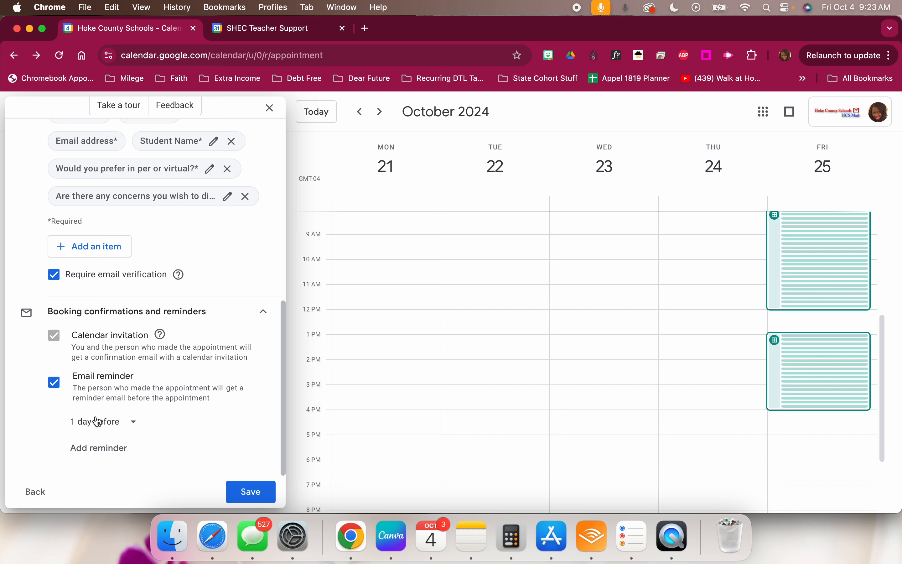
left_click(111, 425)
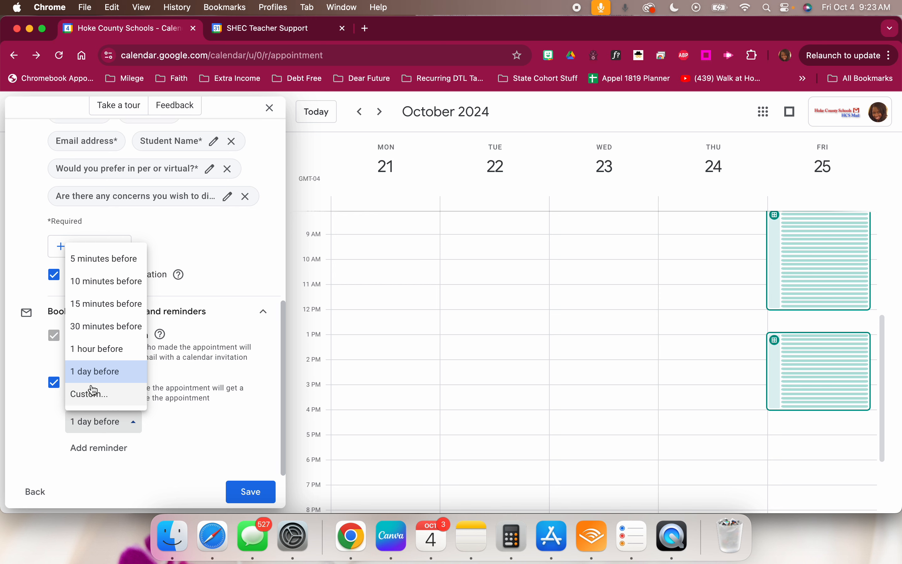
left_click(76, 425)
left_click(250, 492)
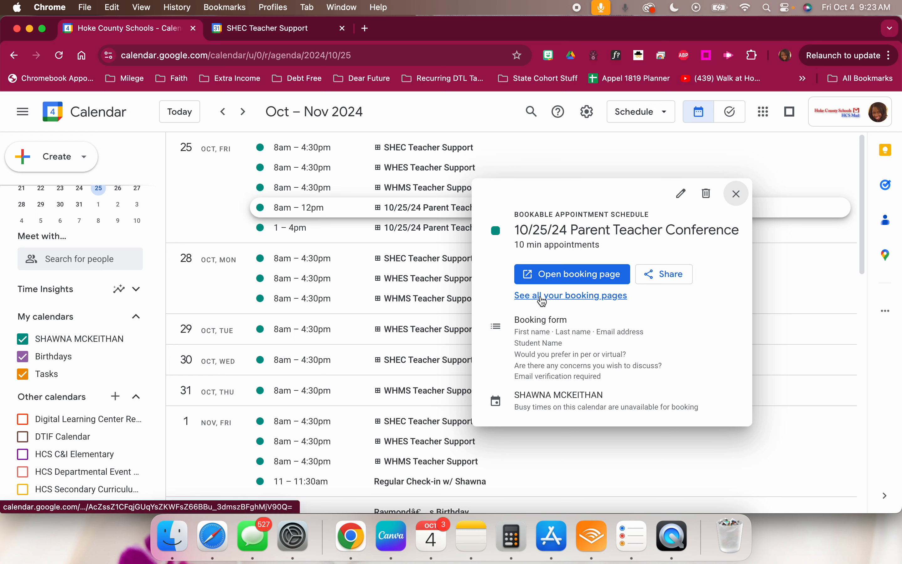
Open the overview of all booking pages, preview what is shared, and copy the link for all appointment schedules
left_click(592, 302)
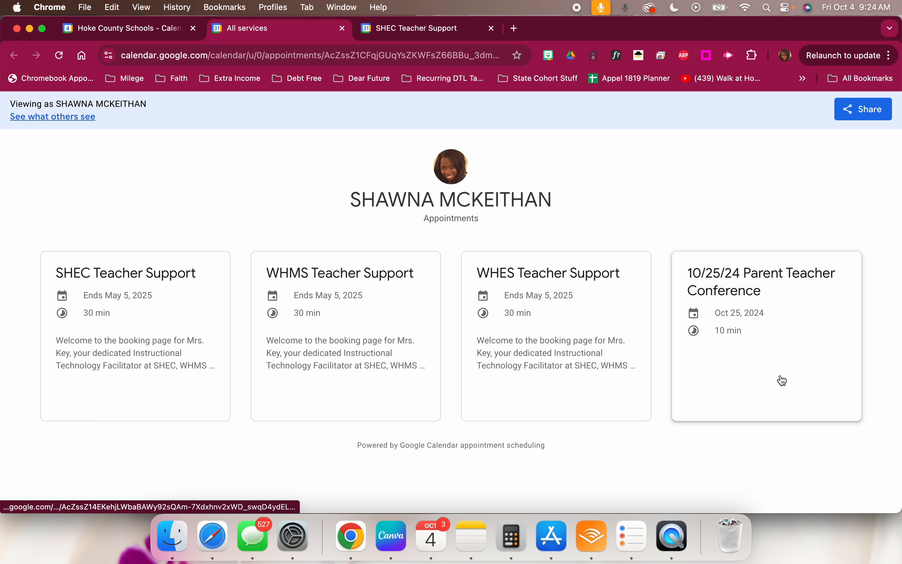
left_click(851, 113)
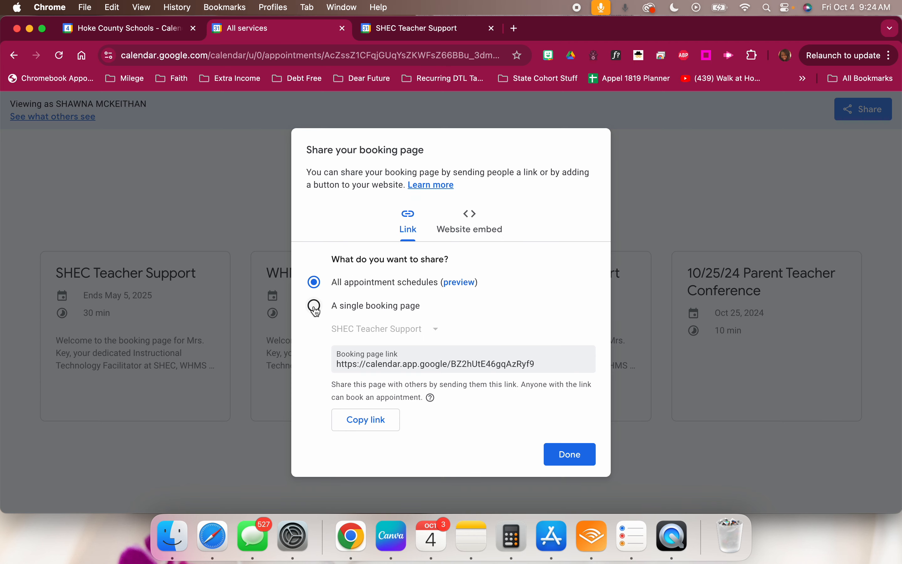
left_click(461, 283)
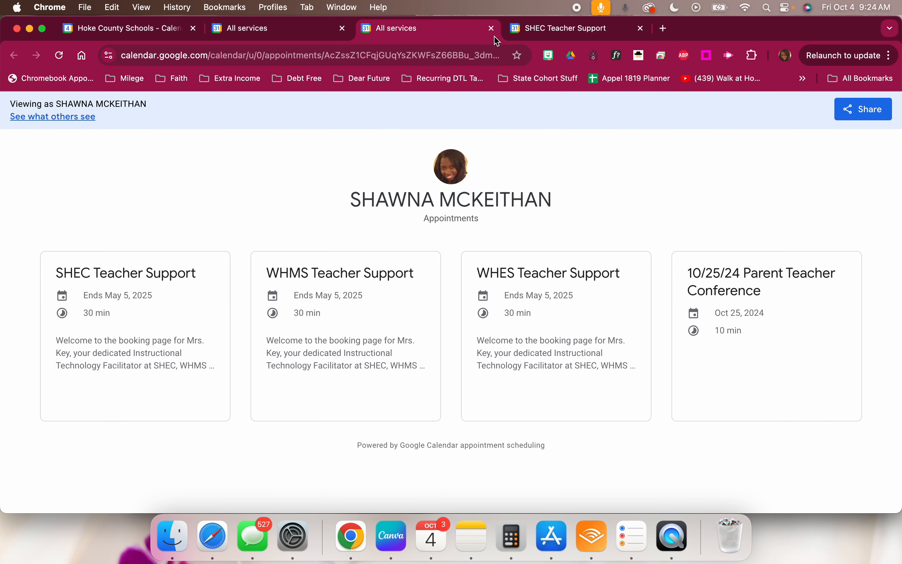
left_click(491, 28)
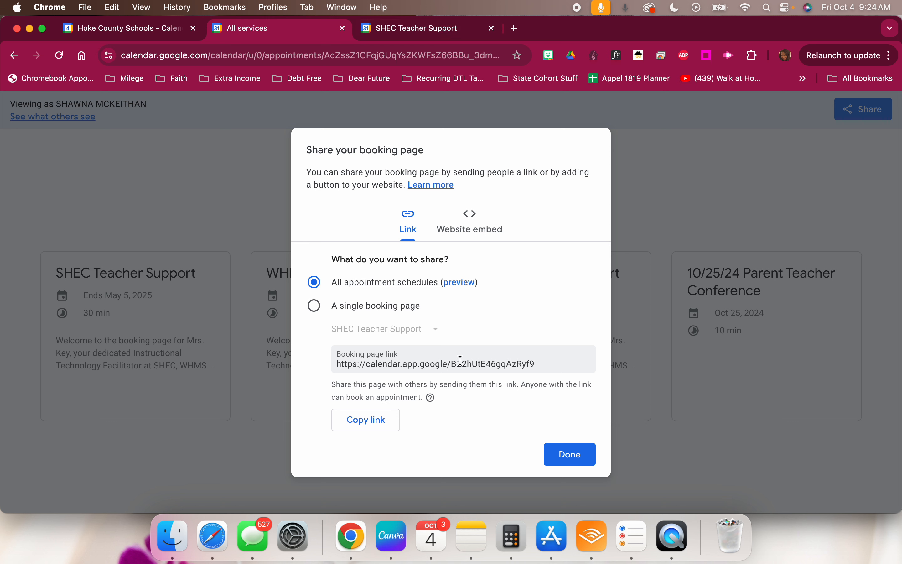
left_click(367, 421)
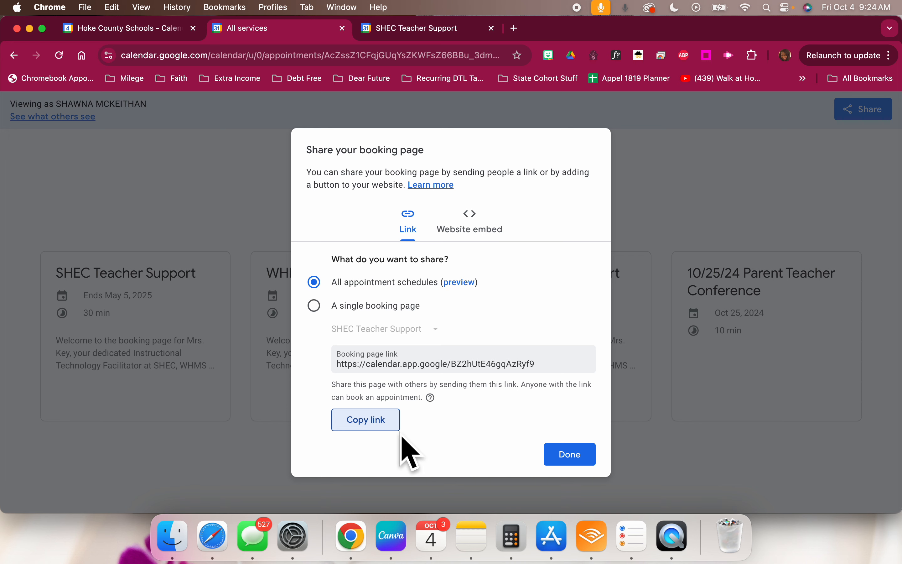
left_click(570, 462)
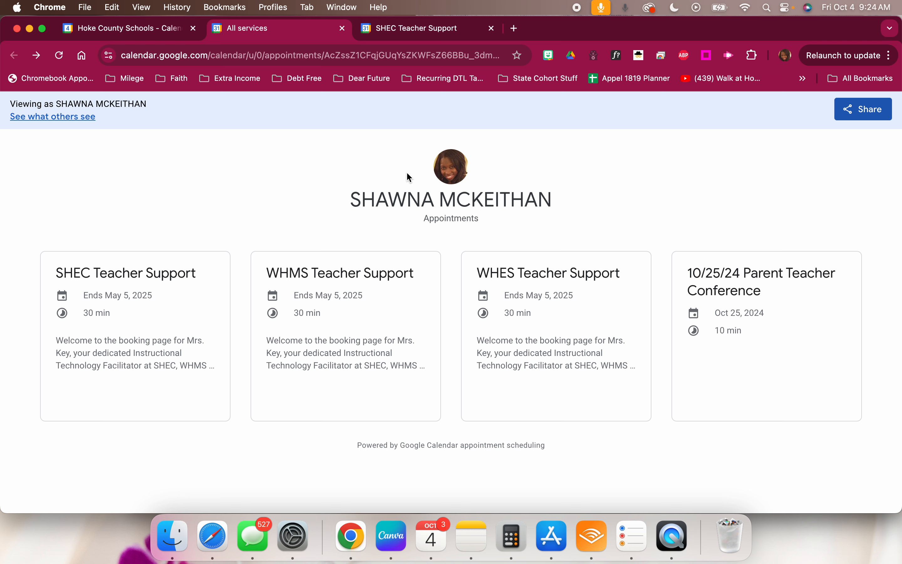
Open the 10/25/24 Parent Teacher Conference booking page and review the appointment times on the next available date
left_click(730, 281)
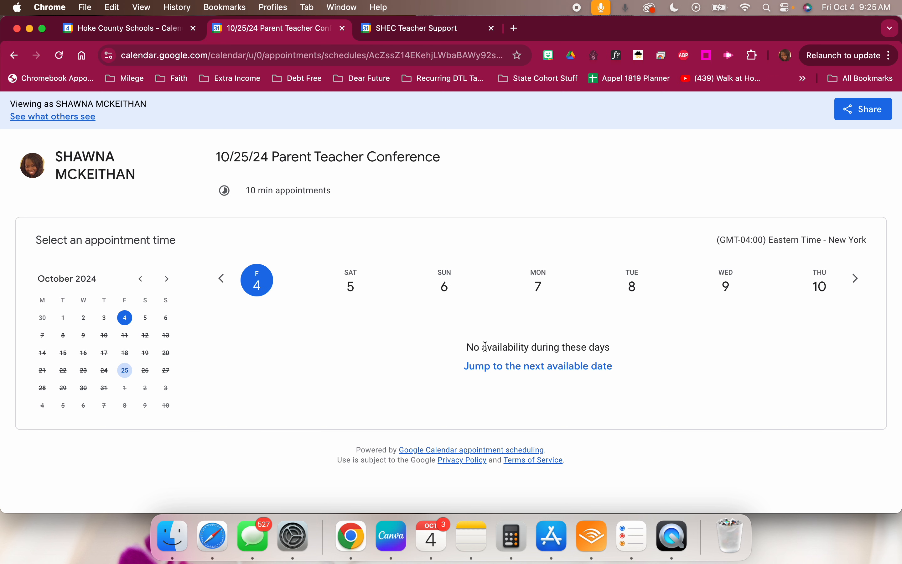
left_click(520, 373)
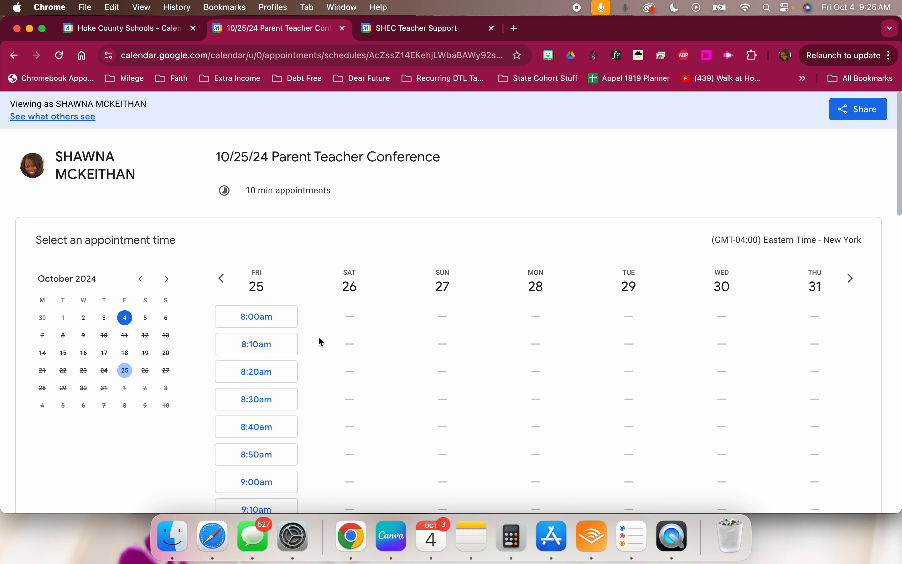
scroll(319, 338, "down", 5)
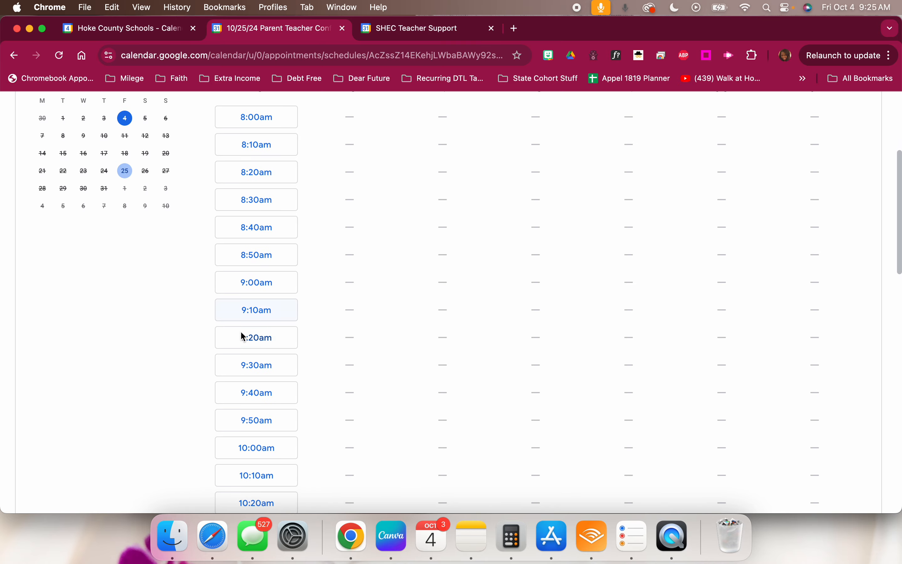
scroll(245, 334, "down", 20)
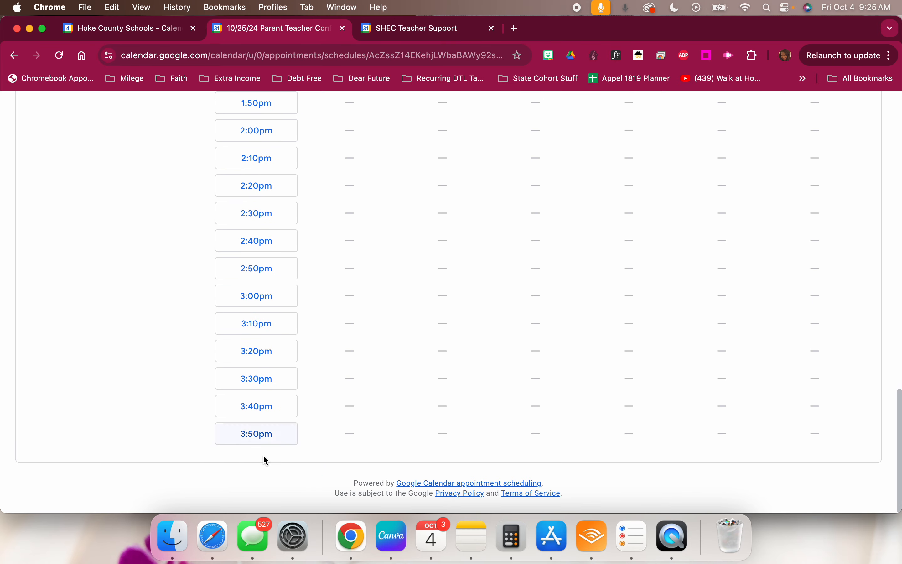
scroll(266, 452, "up", 20)
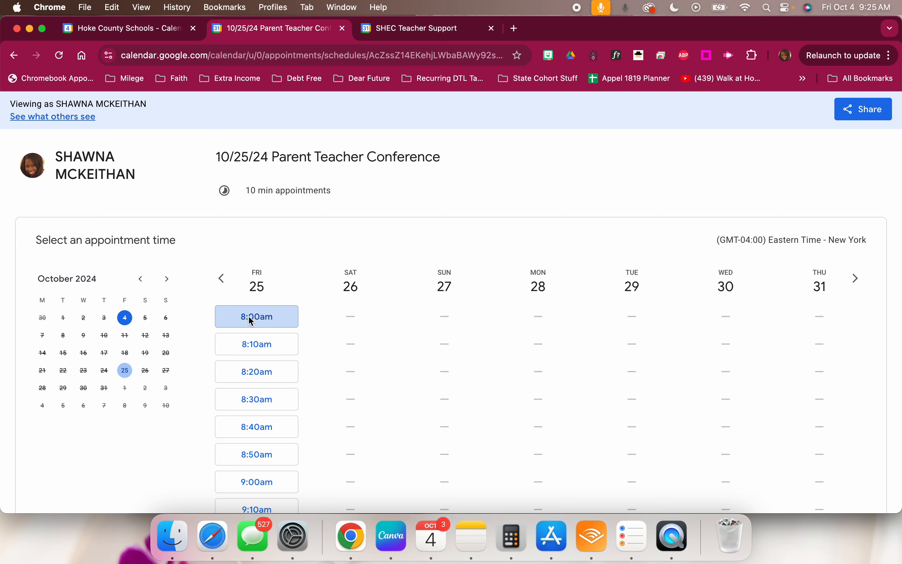
Review the booking form for the 8:00am slot on October 25 and close it without booking
left_click(252, 321)
scroll(404, 402, "down", 3)
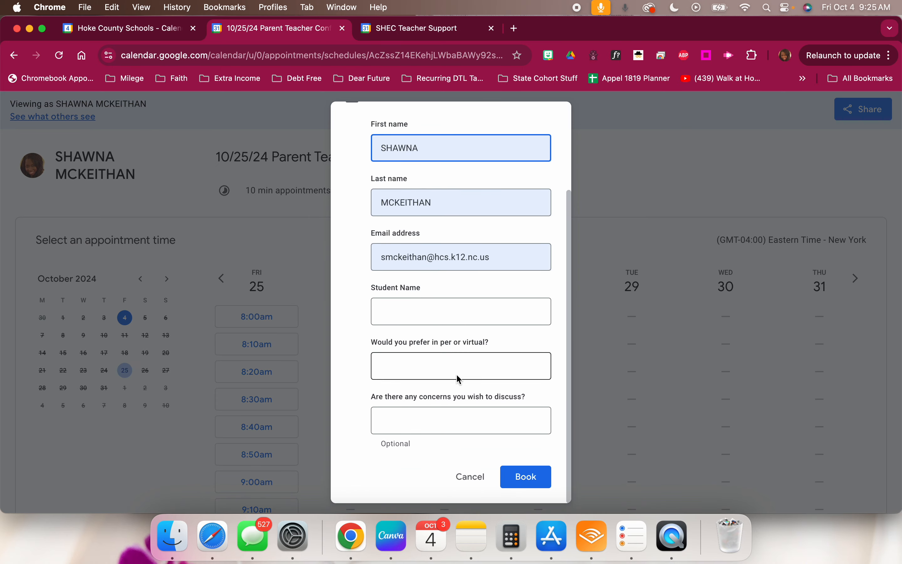
left_click(471, 477)
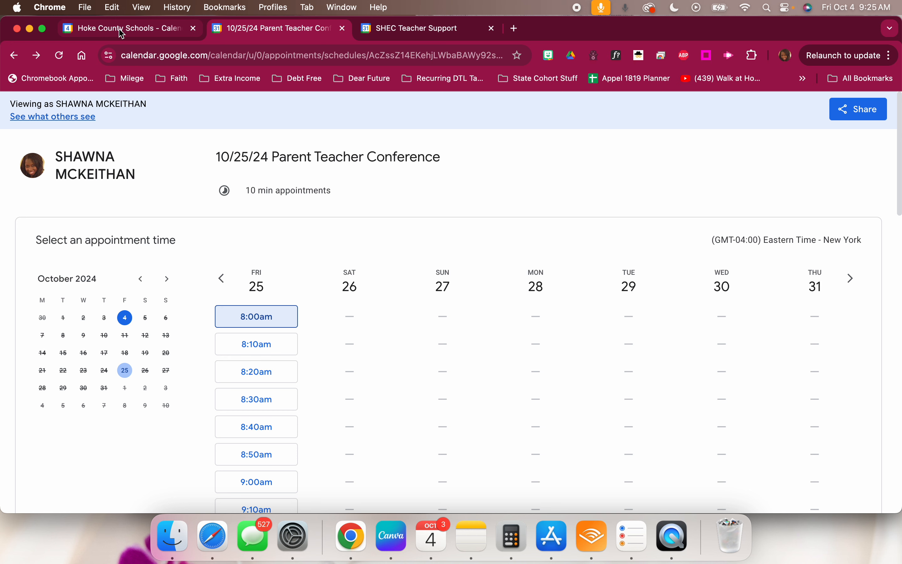
Return to the main calendar, close the schedule details, and change the calendar to the Month view
left_click(105, 37)
left_click(486, 115)
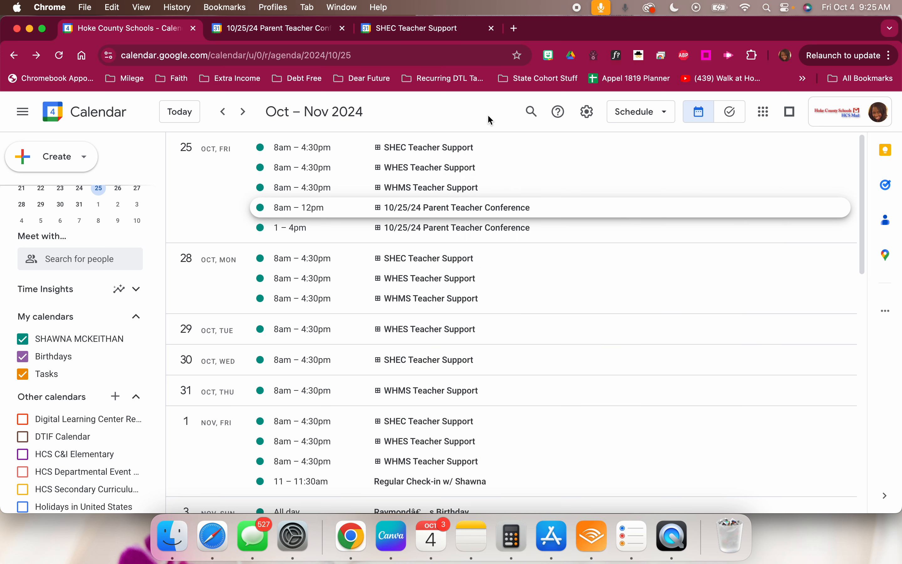
left_click(887, 312)
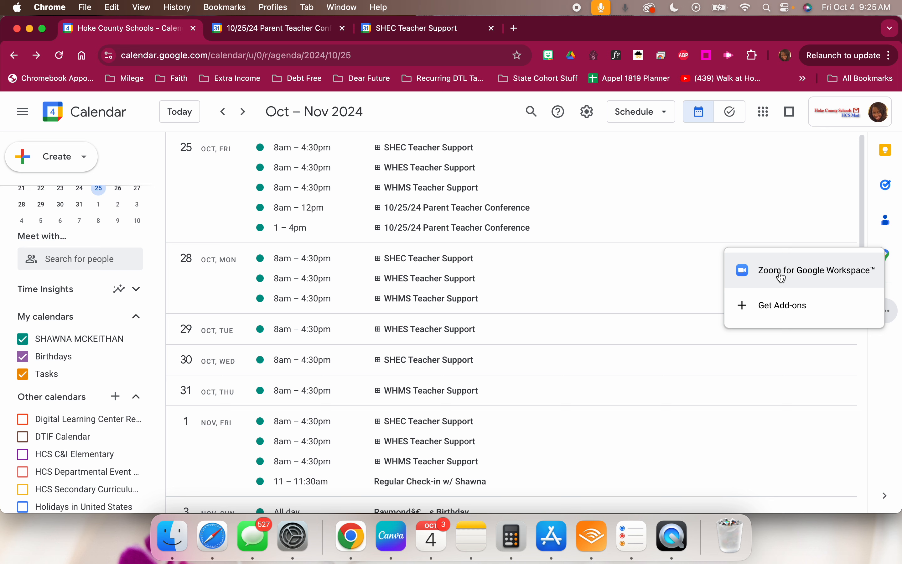
left_click(891, 370)
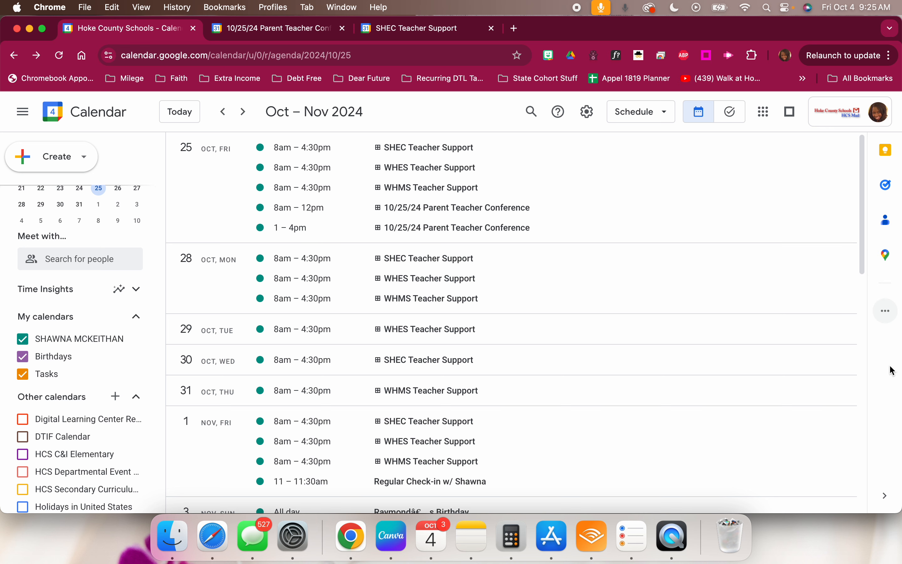
left_click(633, 116)
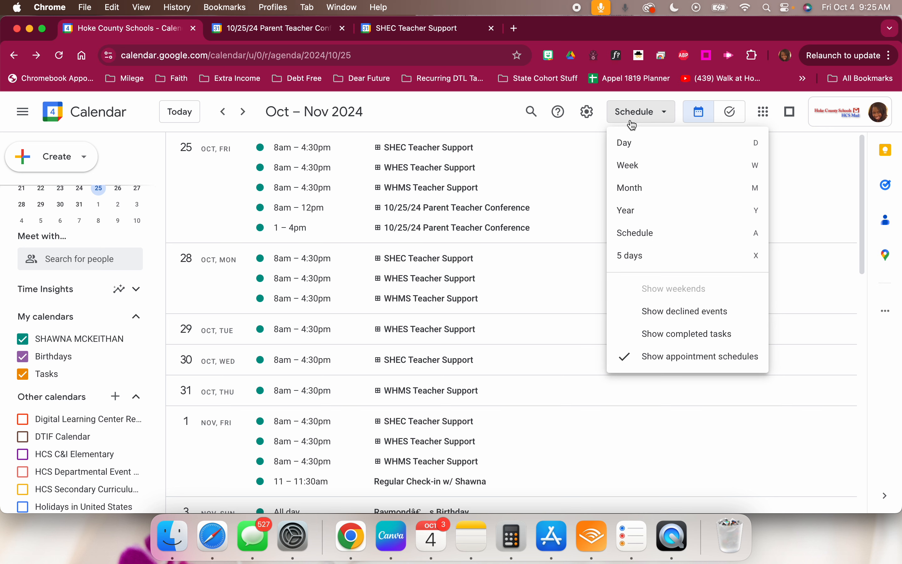
left_click(630, 188)
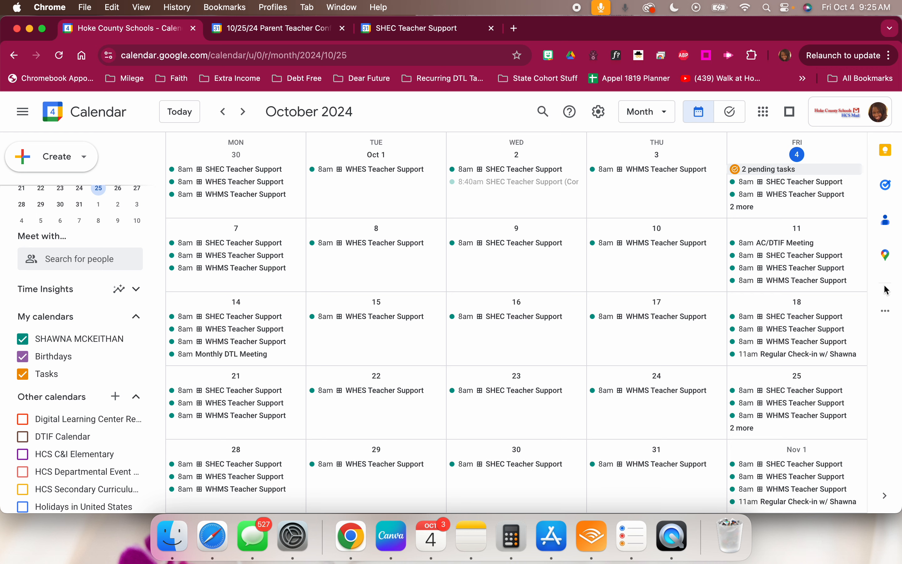
left_click(887, 311)
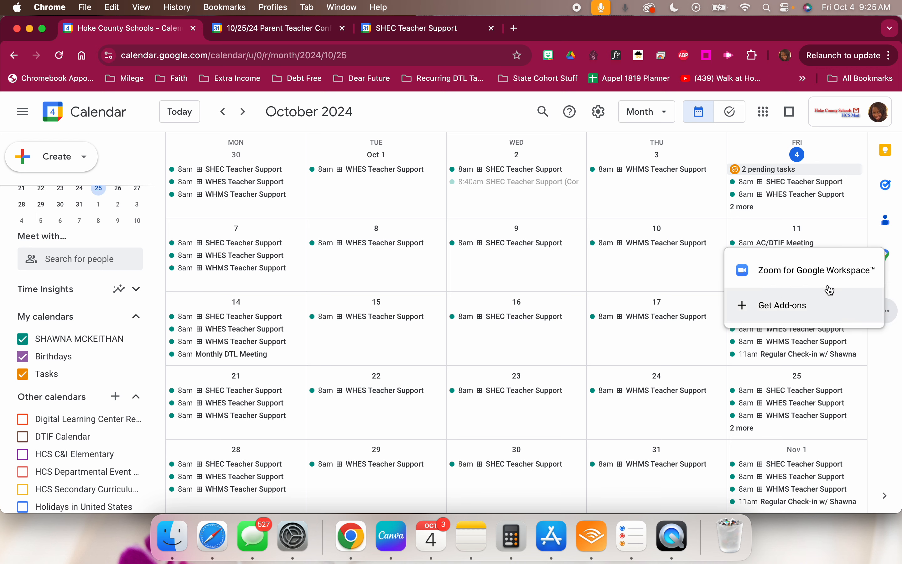
left_click(888, 317)
left_click(888, 319)
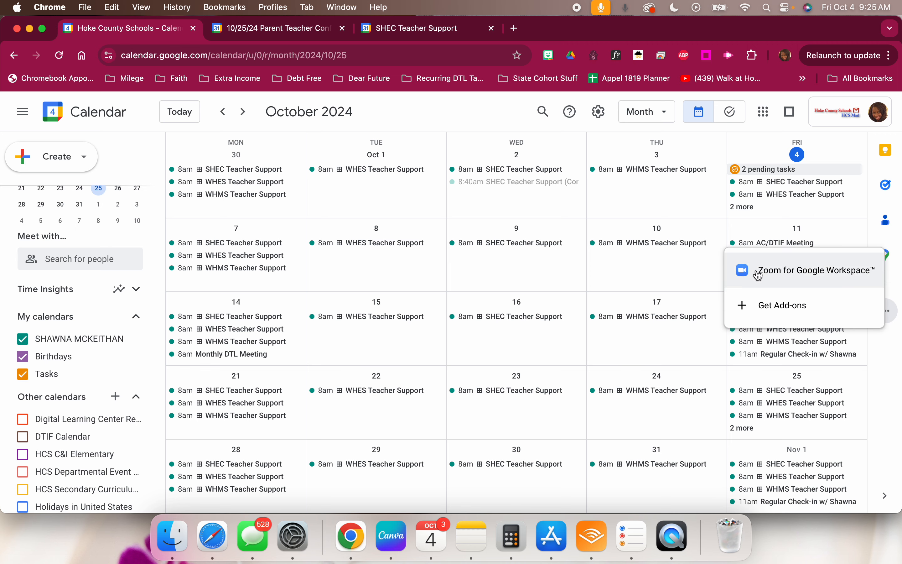
left_click(21, 119)
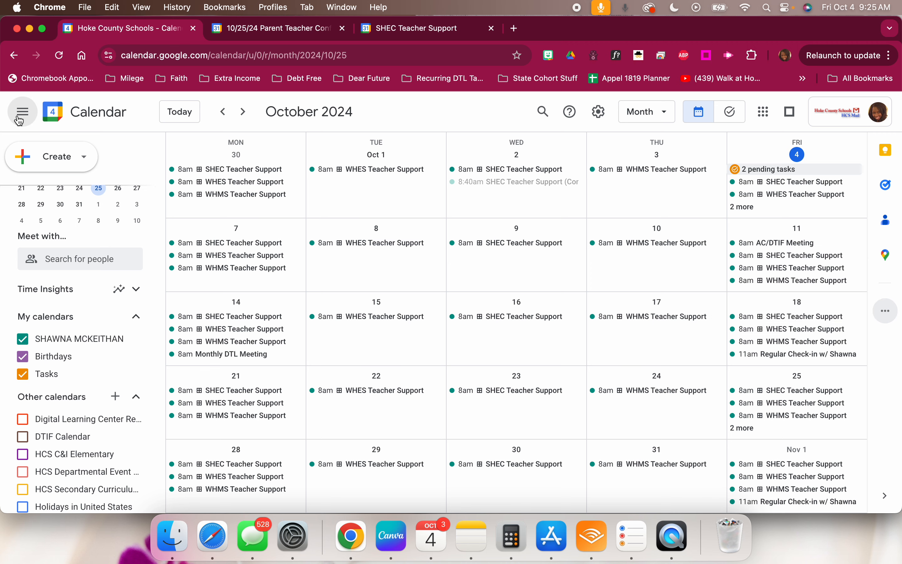
left_click(20, 119)
left_click(20, 119)
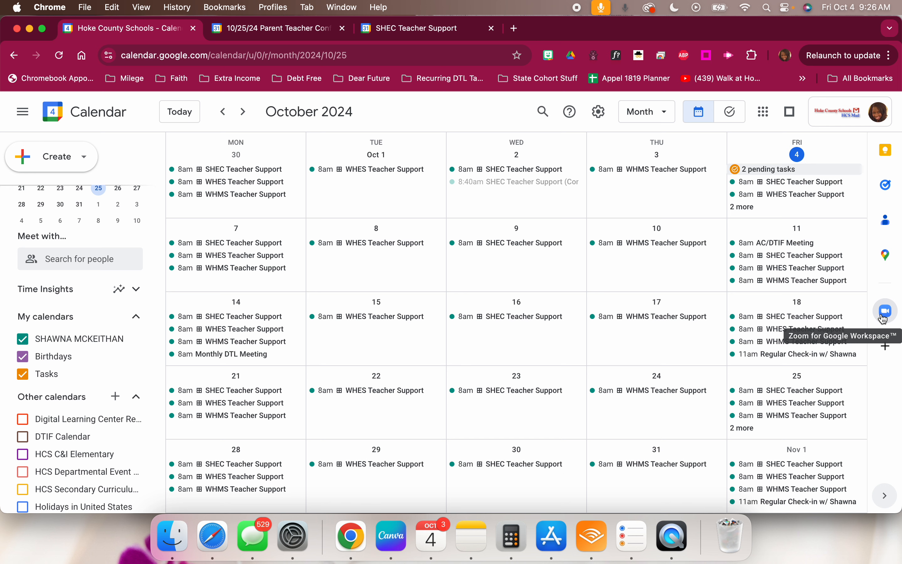
Search the Google Workspace Marketplace for "Zoom for Google Workspace™", check the add-on's status, and close the marketplace
left_click(886, 346)
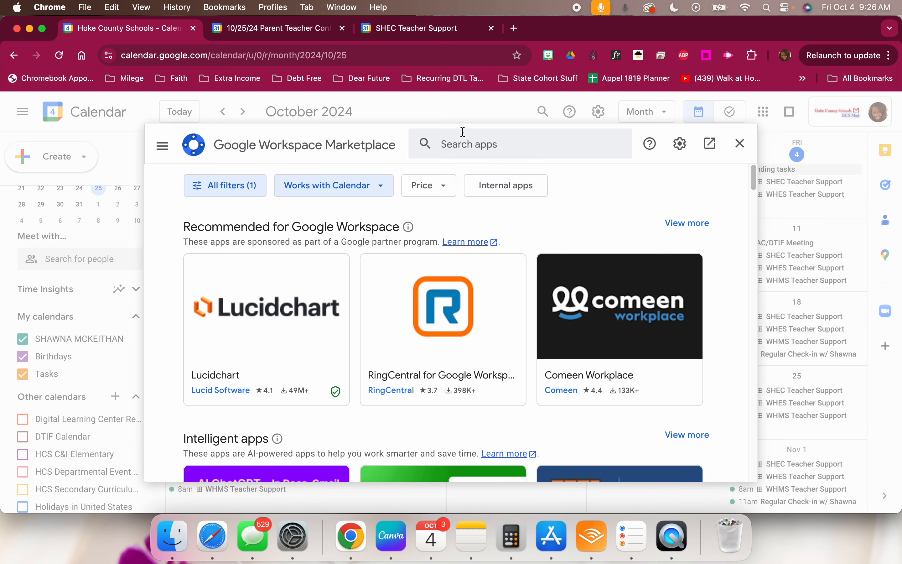
left_click(464, 145)
type("zoom")
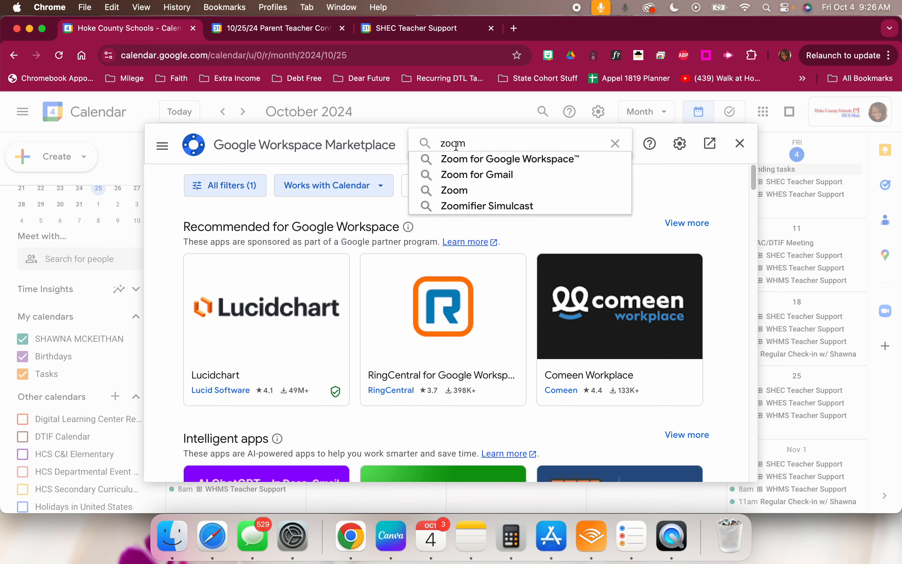
left_click(467, 158)
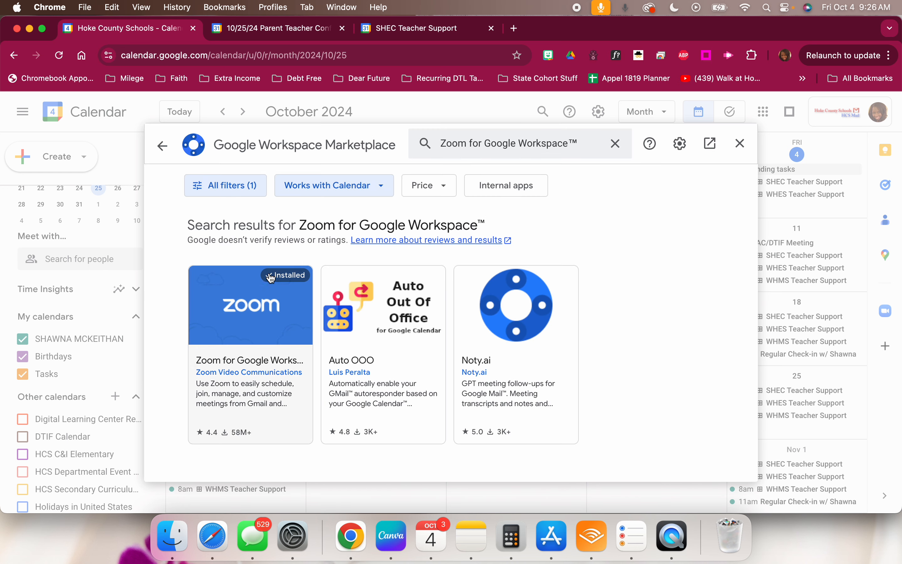
left_click(740, 143)
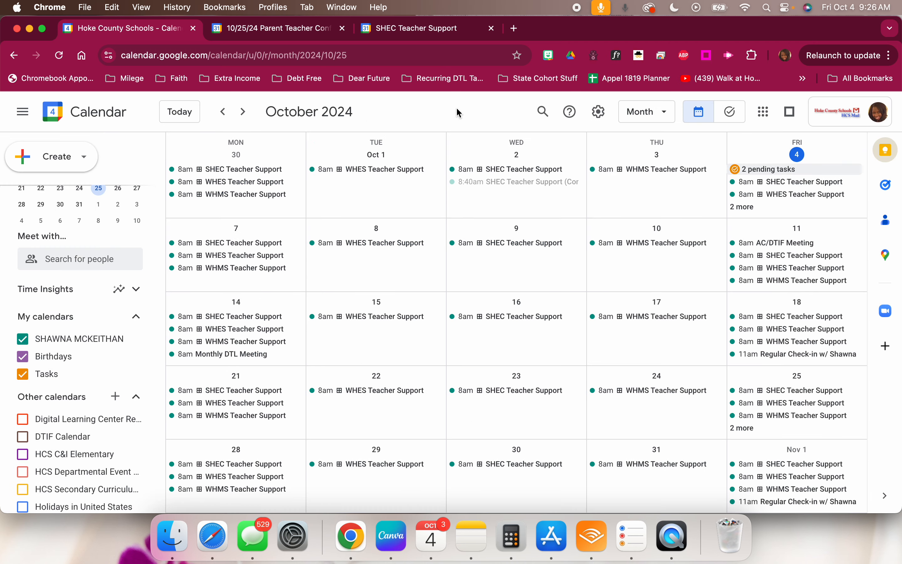
Book the 8:00am conference slot on October 25, entering the student's name, "Virtual" as the preference, and "No" for concerns, and dismiss the confirmation
left_click(271, 33)
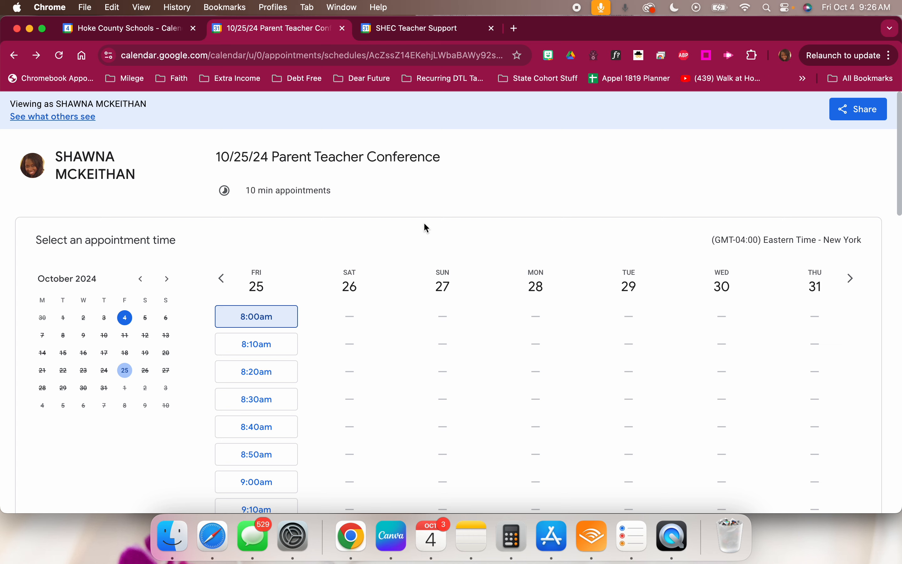
left_click(267, 320)
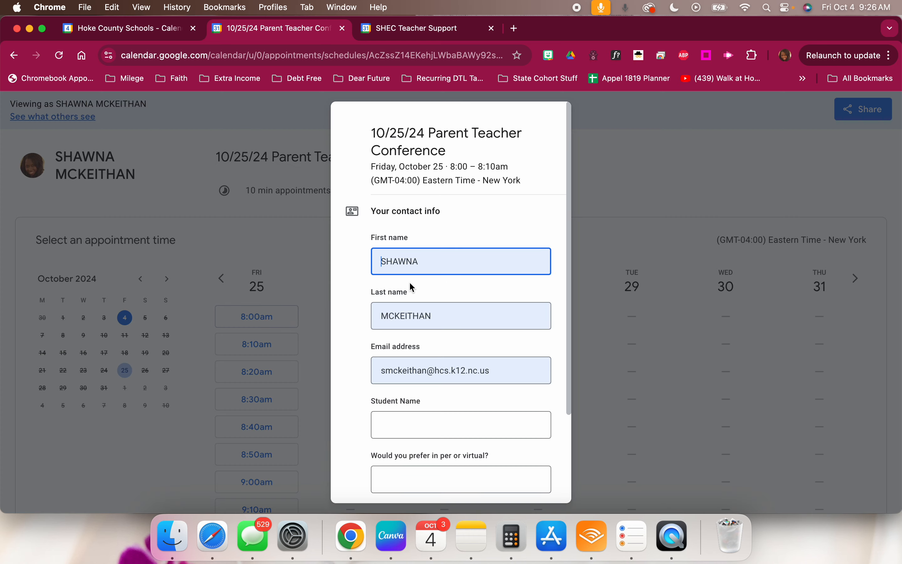
scroll(471, 425, "down", 3)
left_click(406, 307)
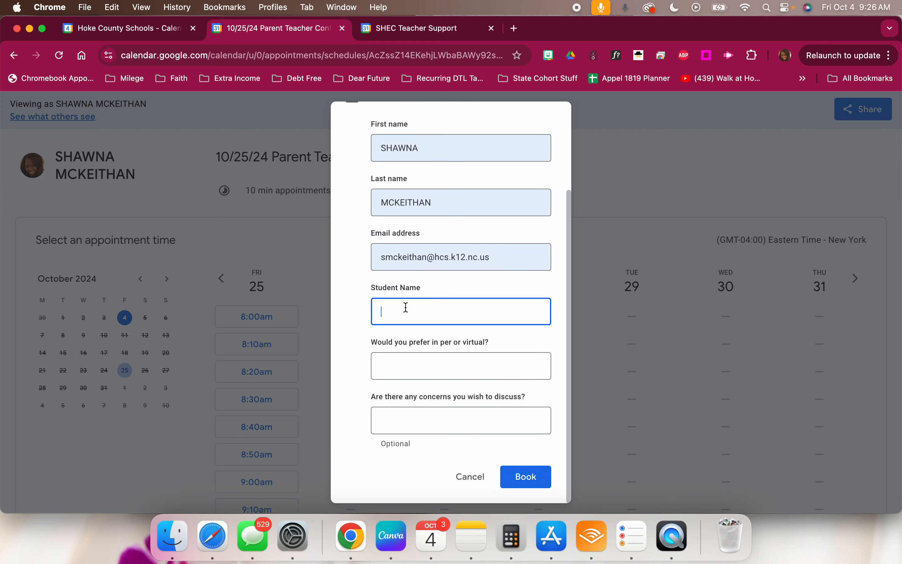
left_click(384, 363)
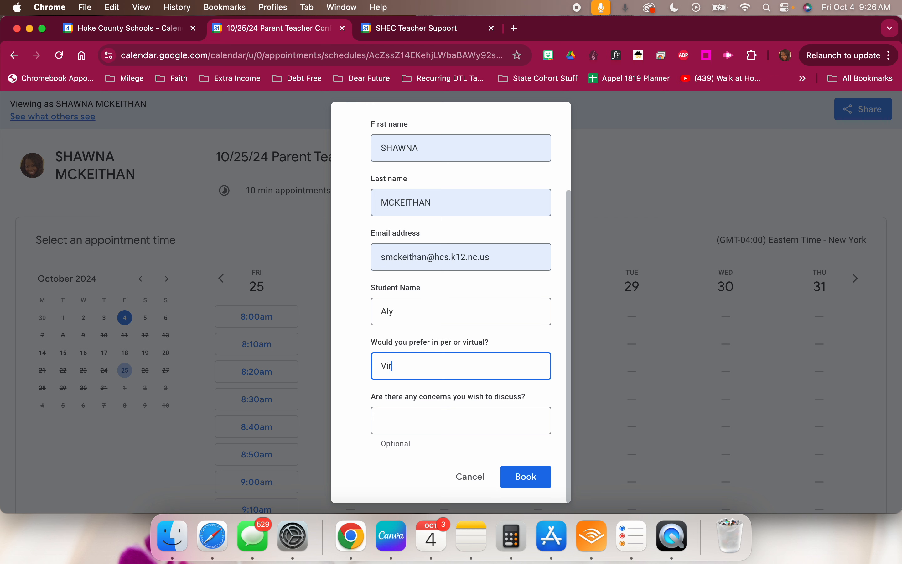
left_click(425, 417)
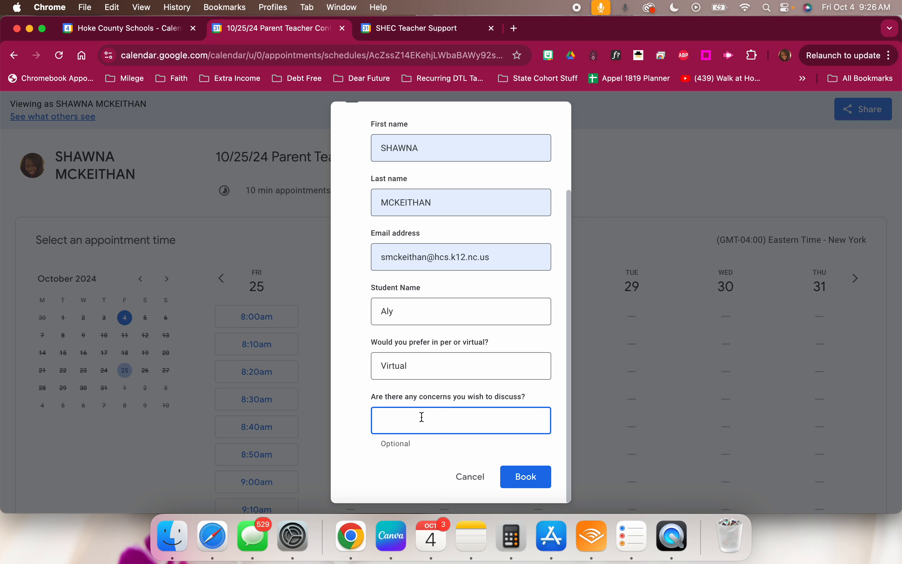
left_click(525, 477)
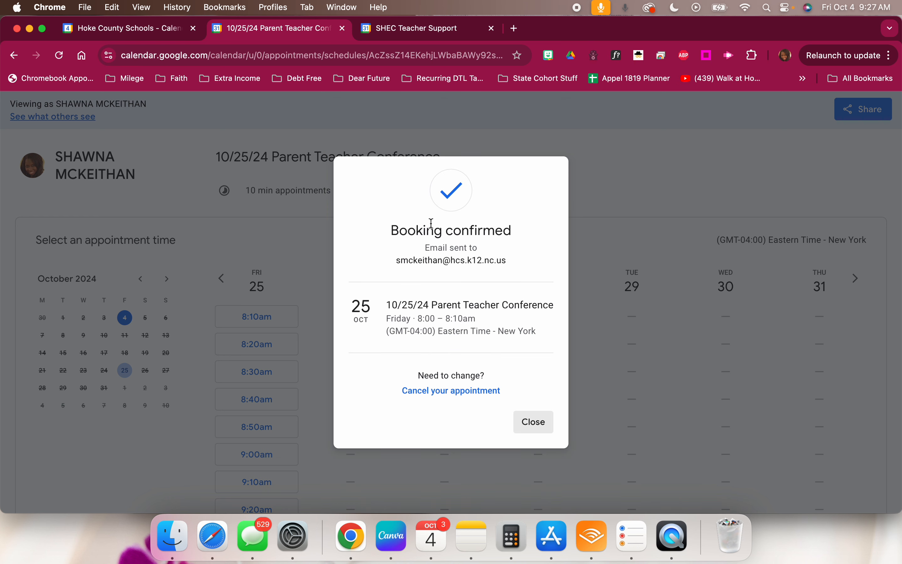
left_click(533, 421)
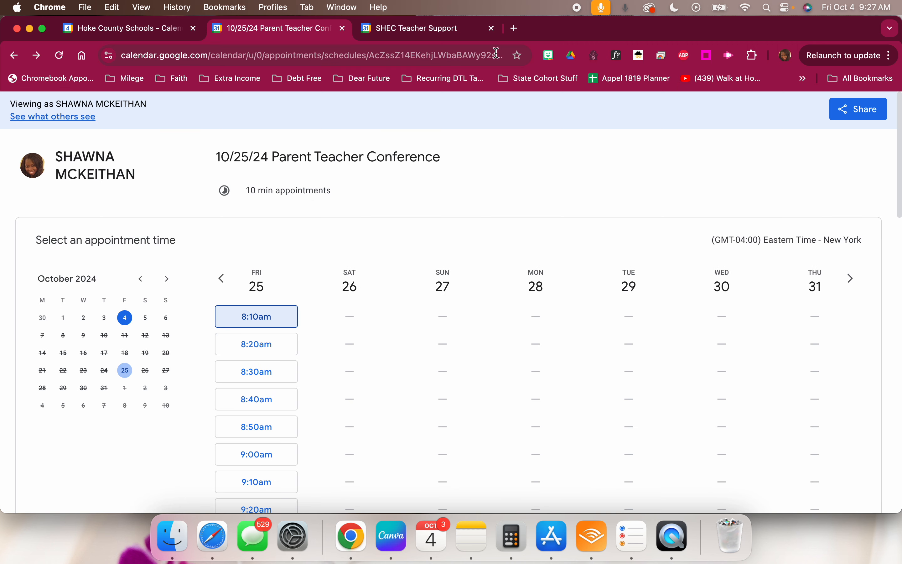
Open Gmail in a new tab and review the appointment confirmation email, including the booking answers and the cancel and rebook options
left_click(516, 29)
left_click(784, 113)
left_click(387, 209)
scroll(399, 369, "down", 3)
scroll(402, 316, "down", 5)
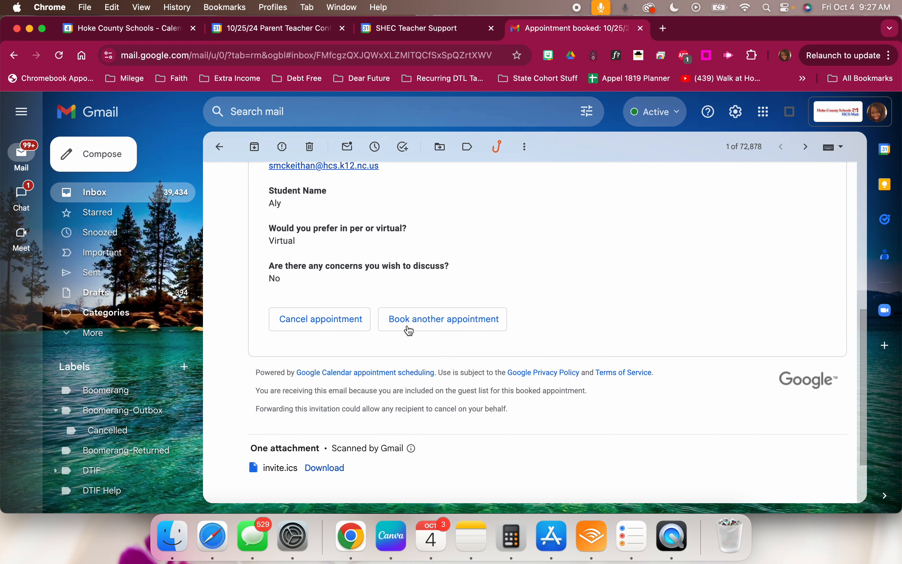
scroll(336, 309, "up", 4)
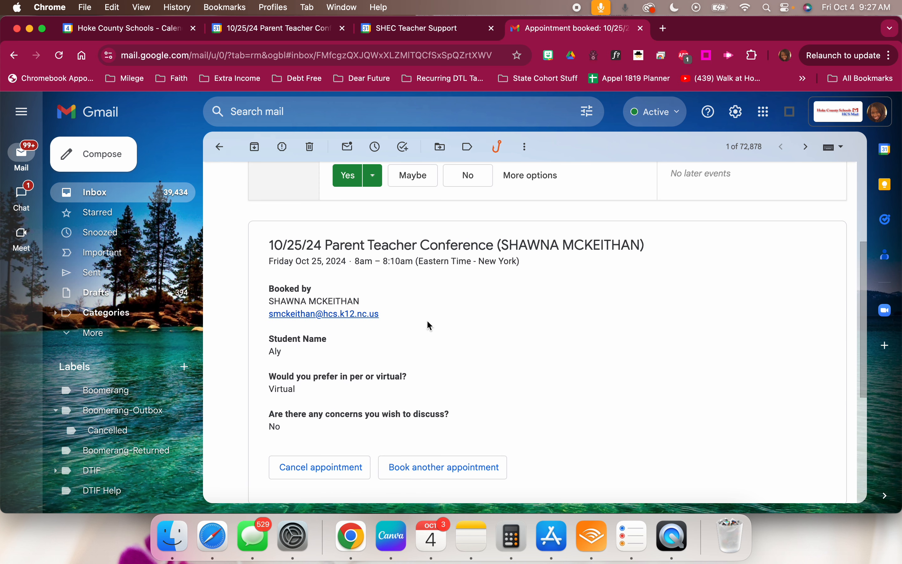
scroll(429, 312, "up", 3)
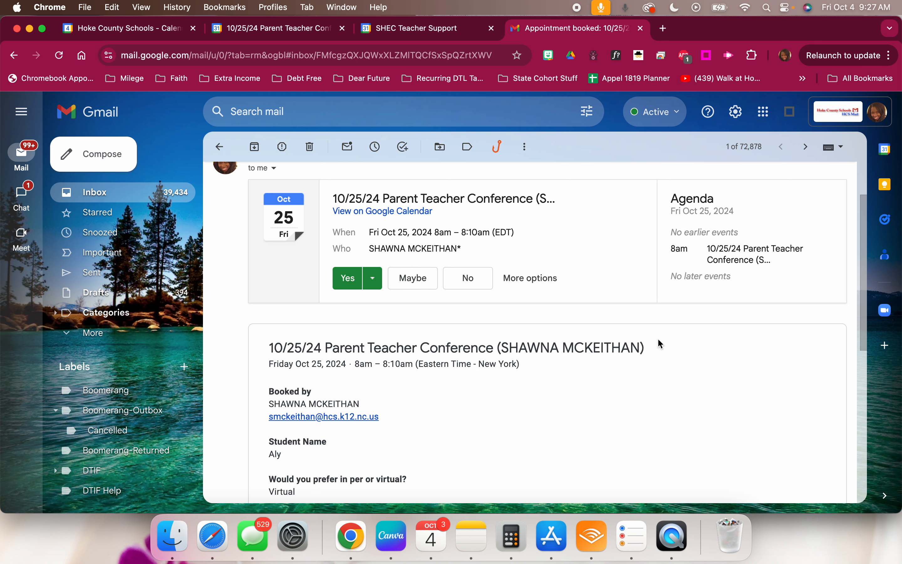
scroll(335, 398, "down", 3)
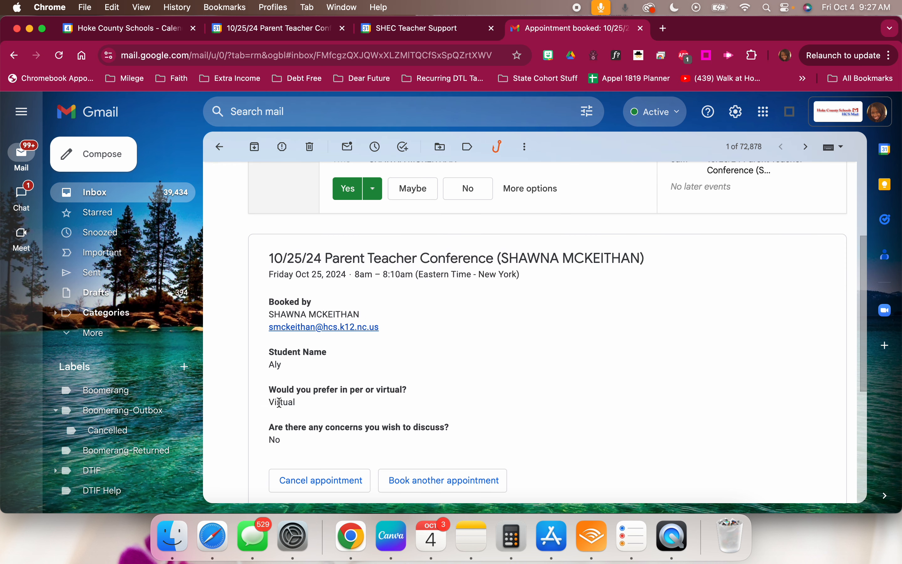
scroll(534, 390, "up", 1)
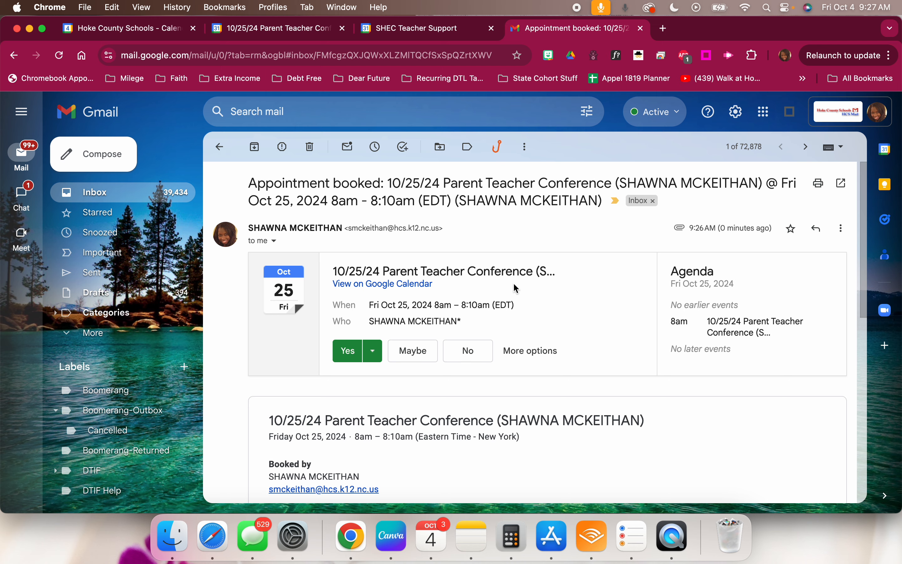
Open the booked conference in Google Calendar from the email, open it for full editing, and review its event details
left_click(396, 285)
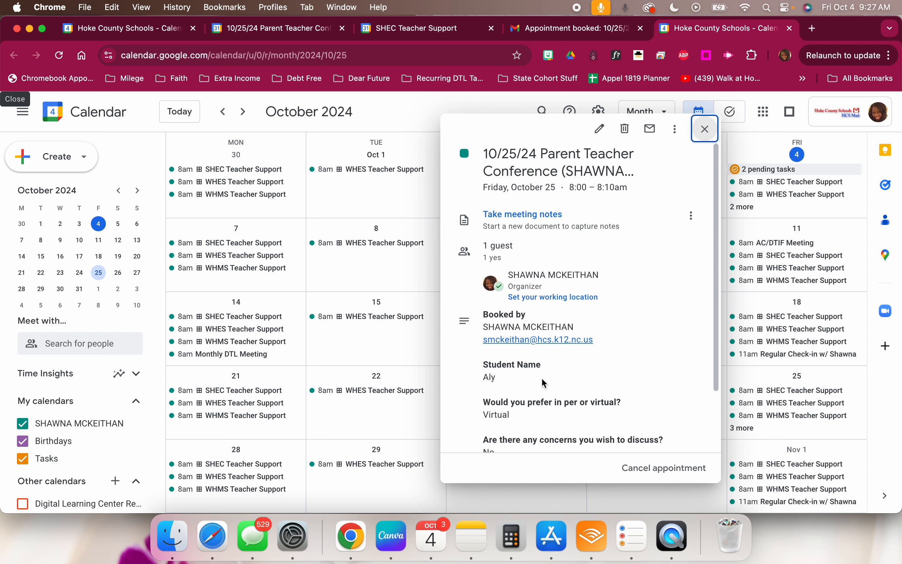
left_click(599, 129)
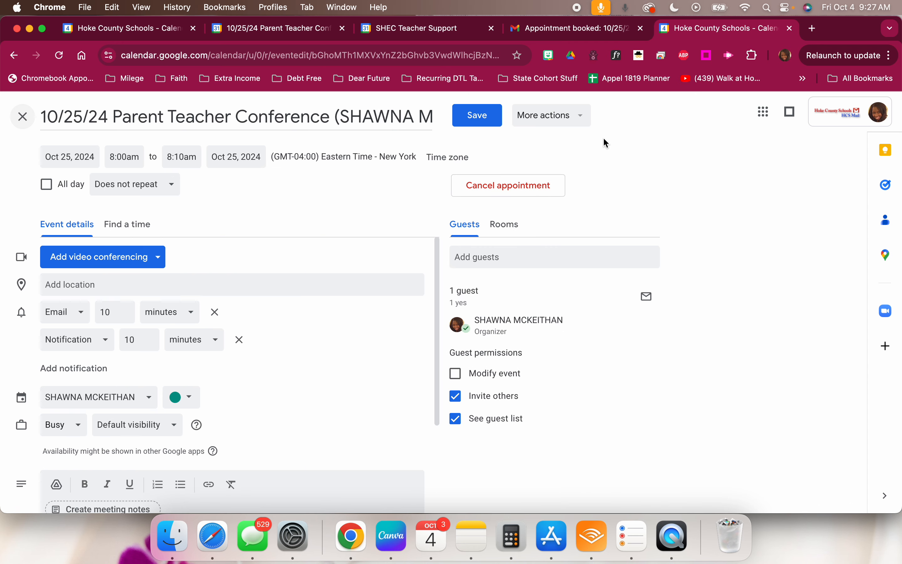
scroll(276, 387, "down", 4)
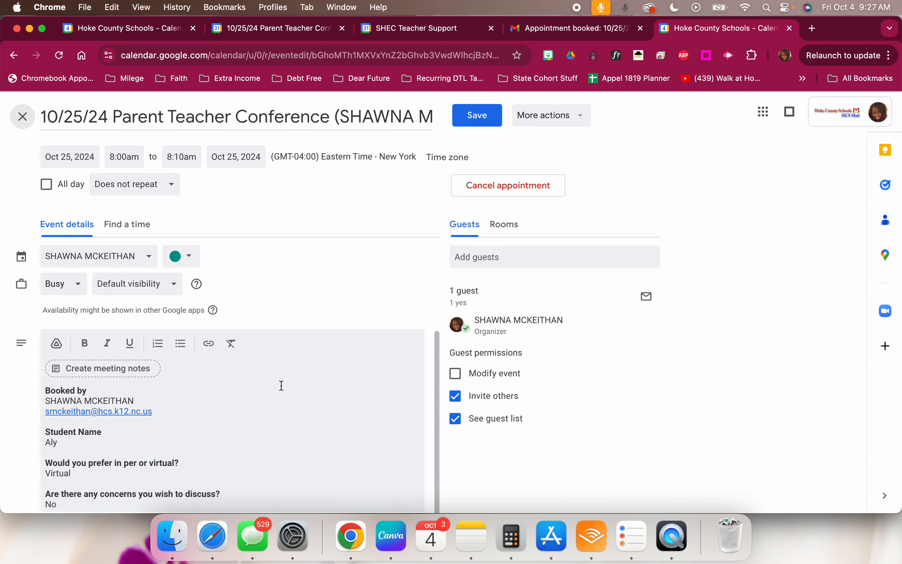
scroll(205, 321, "up", 2)
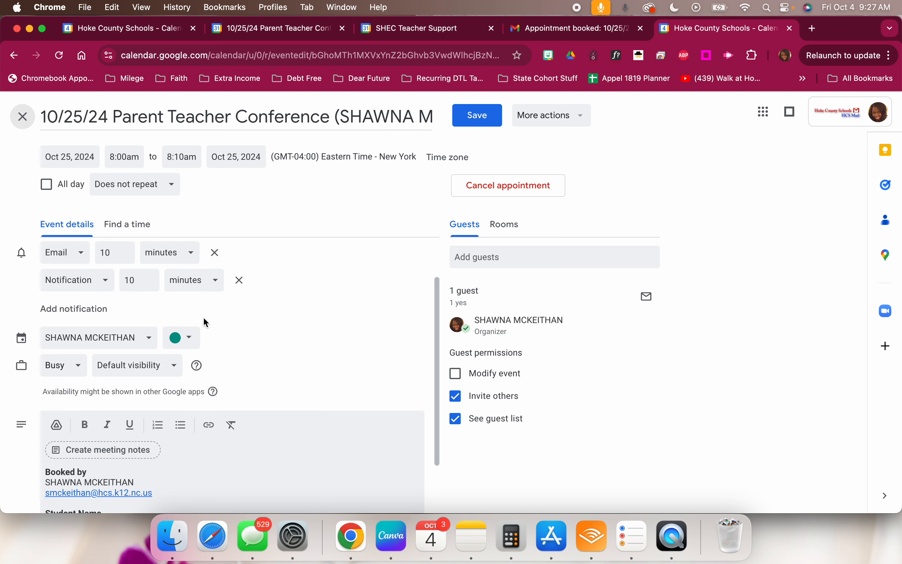
scroll(45, 311, "up", 2)
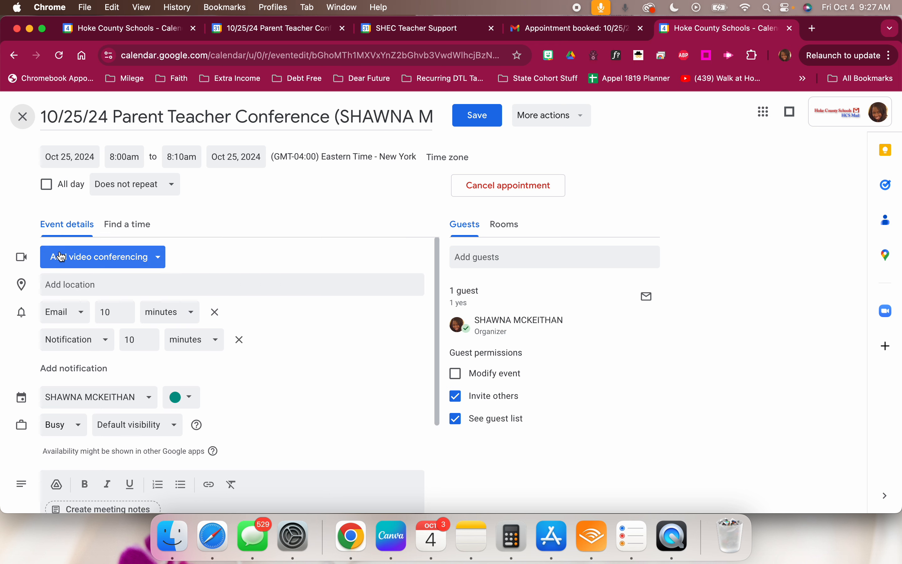
Add Zoom Meeting as the appointment's video conferencing, allow the Google Workspace app access, and confirm the account connection
left_click(155, 259)
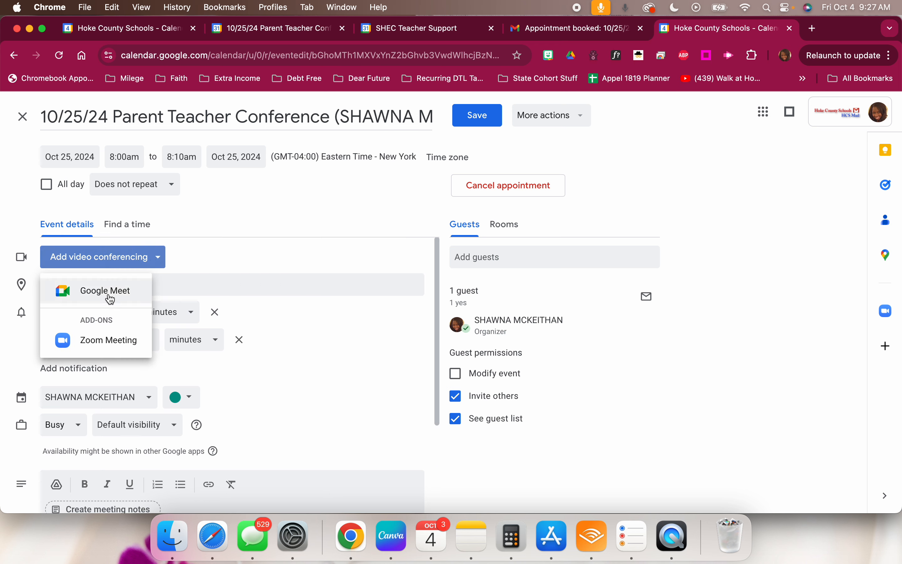
left_click(100, 343)
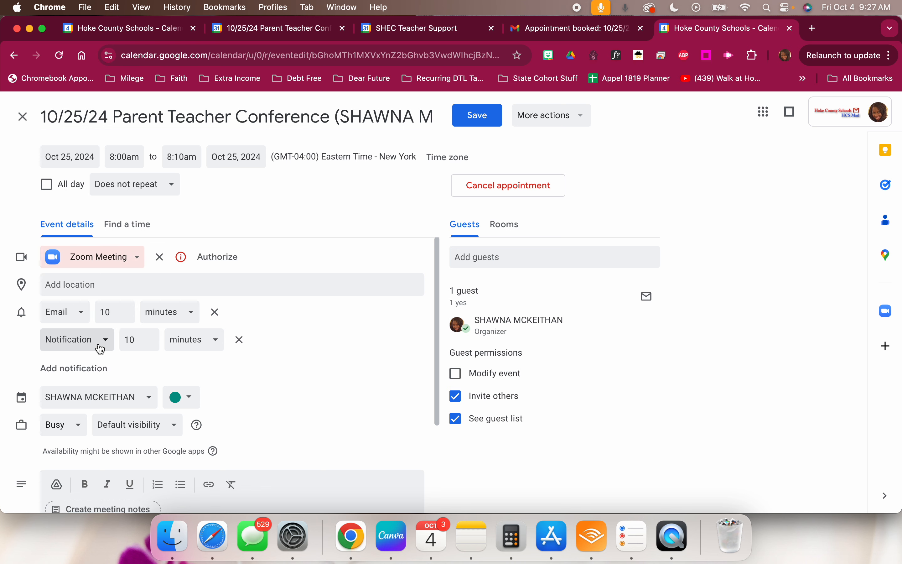
left_click(223, 258)
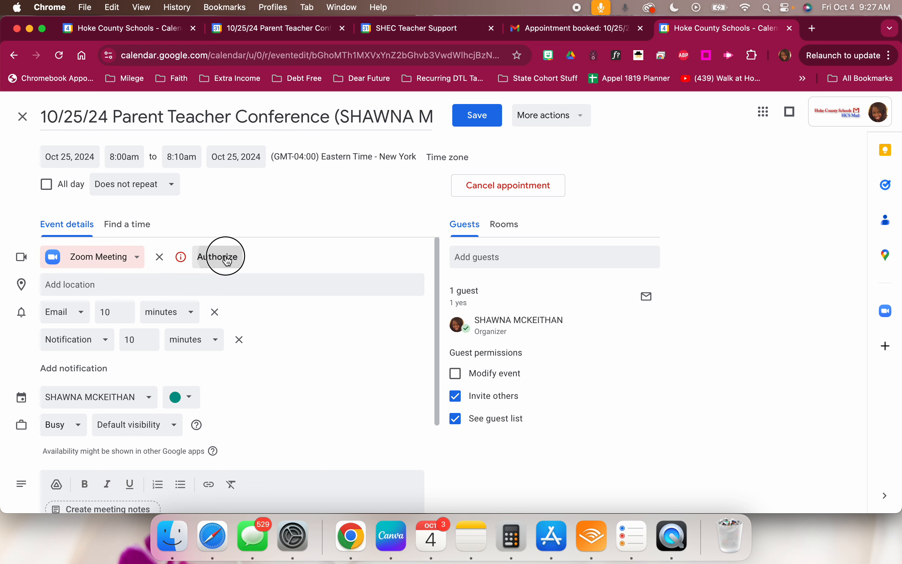
left_click(527, 247)
left_click(395, 425)
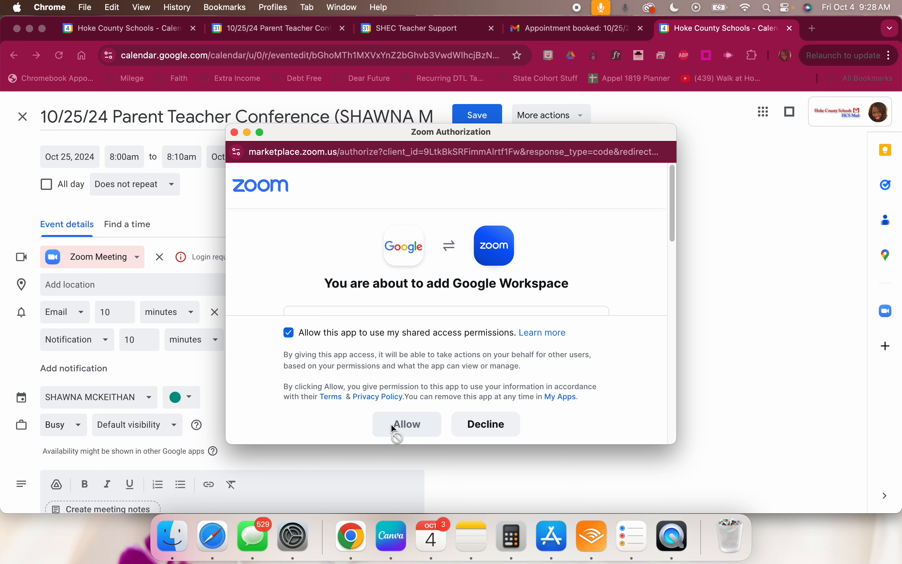
scroll(447, 405, "down", 5)
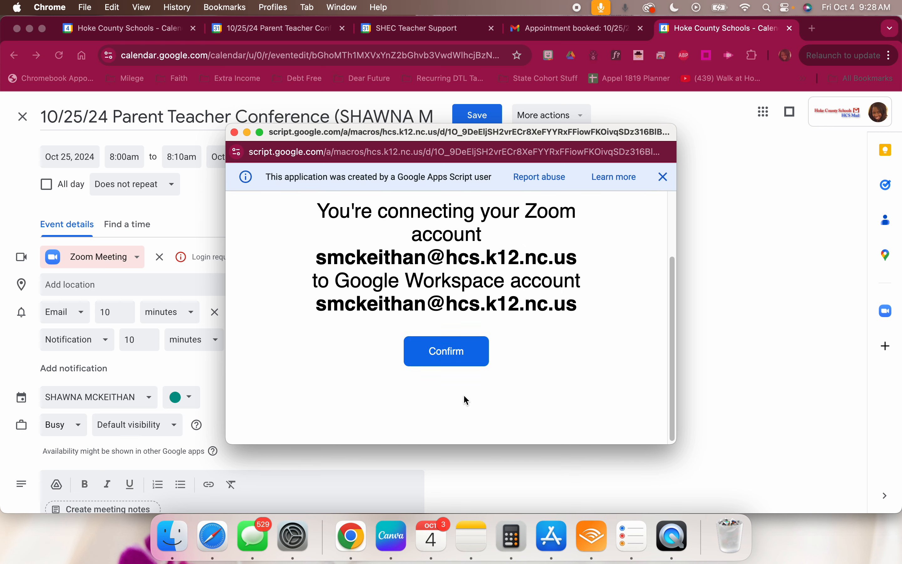
left_click(441, 352)
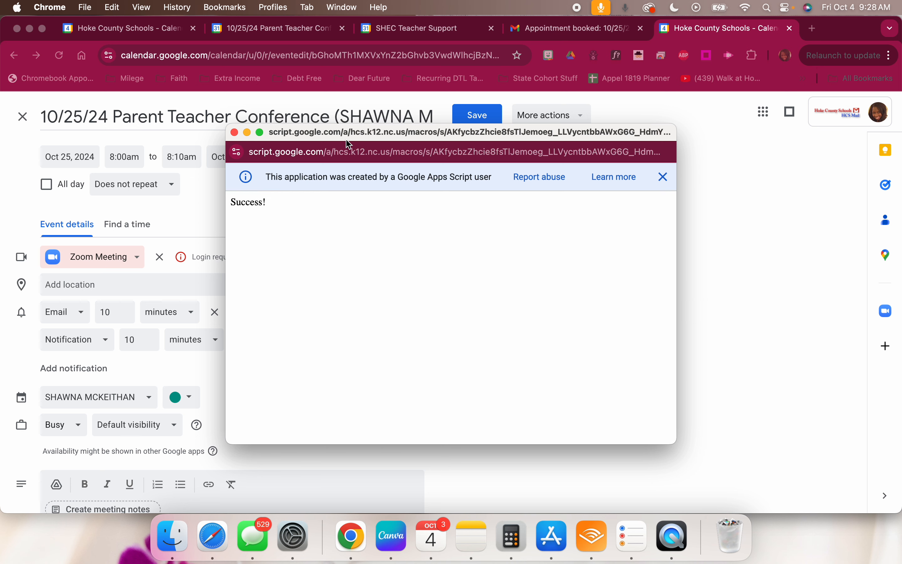
left_click(235, 132)
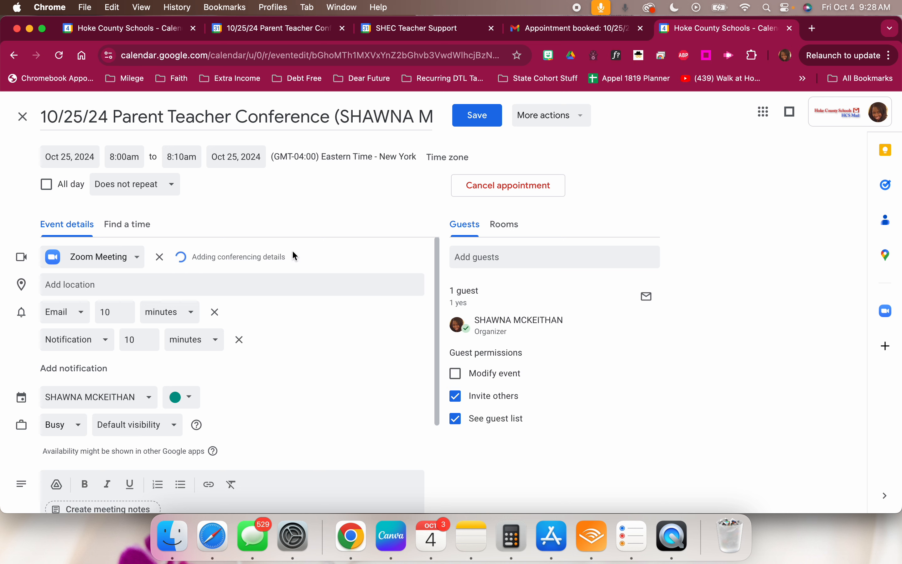
Review the Zoom joining details on the 8:00am conference and save the event
scroll(223, 327, "down", 3)
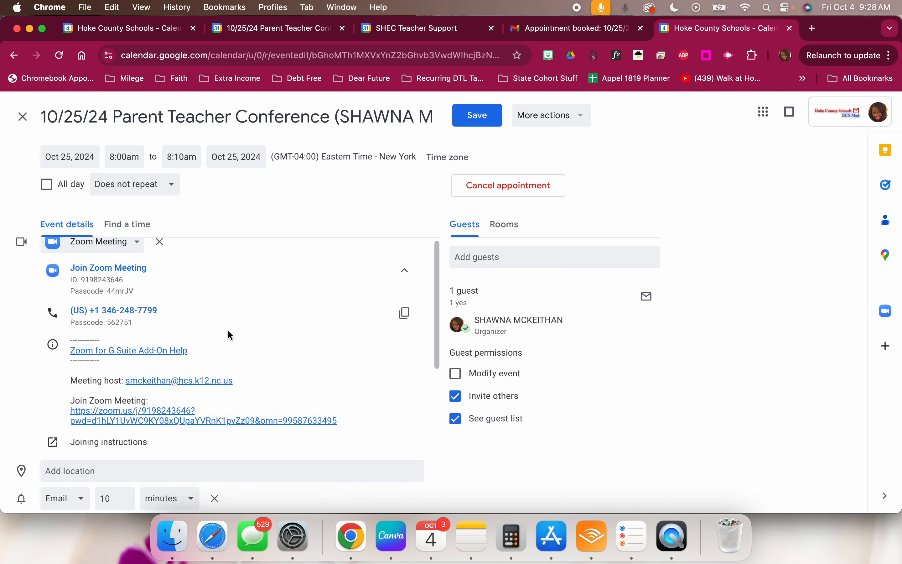
scroll(286, 341, "up", 3)
left_click(474, 115)
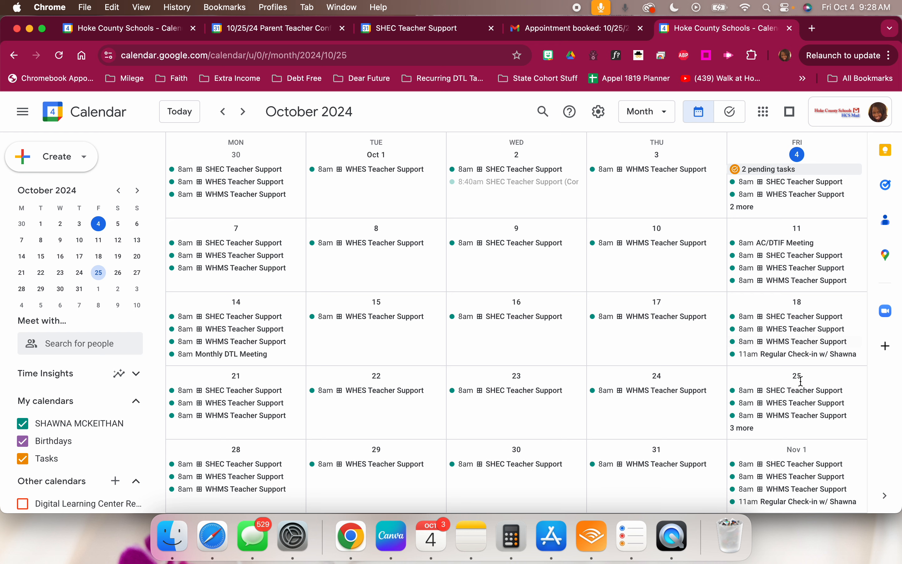
Open the booked 8am Parent Teacher Conference on October 25 in the month calendar and check its Zoom meeting information
left_click(743, 429)
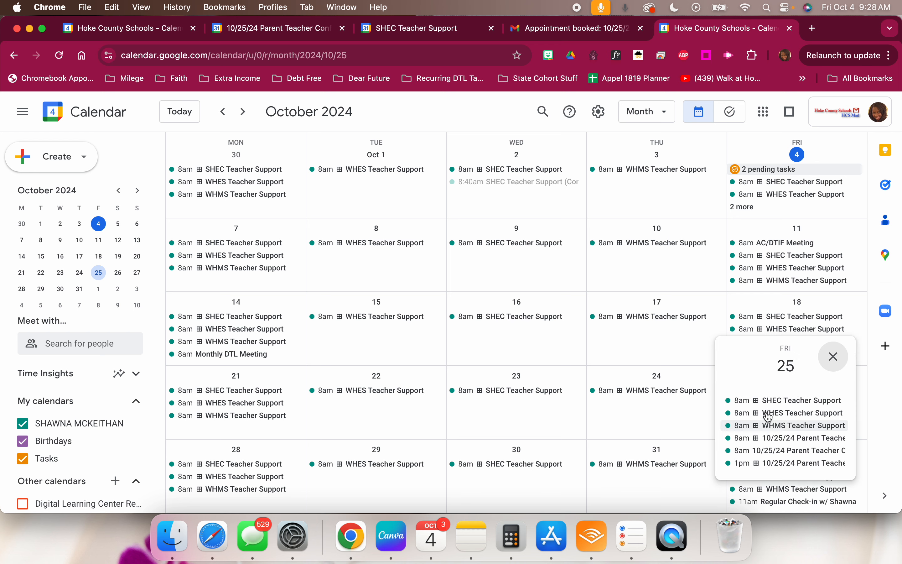
left_click(748, 452)
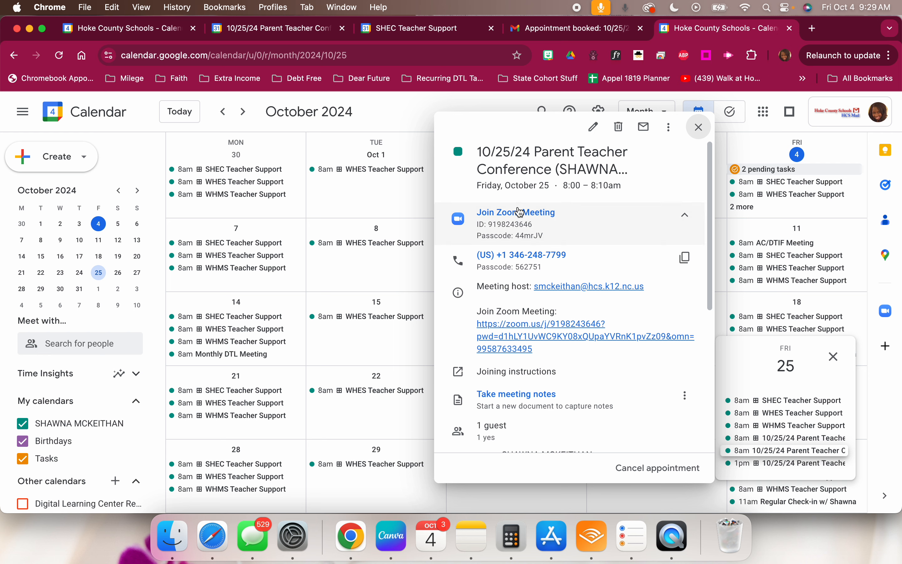
scroll(549, 323, "down", 1)
Open the Zoom website in a new tab, enter the account, and check the upcoming meetings for the October 25 conference
left_click(813, 28)
type("zoom")
key("Return")
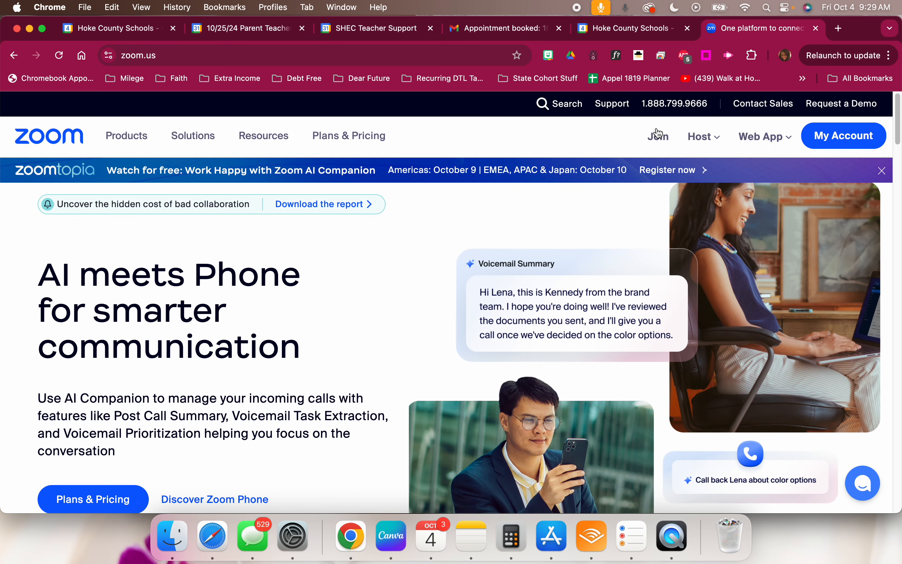
left_click(830, 145)
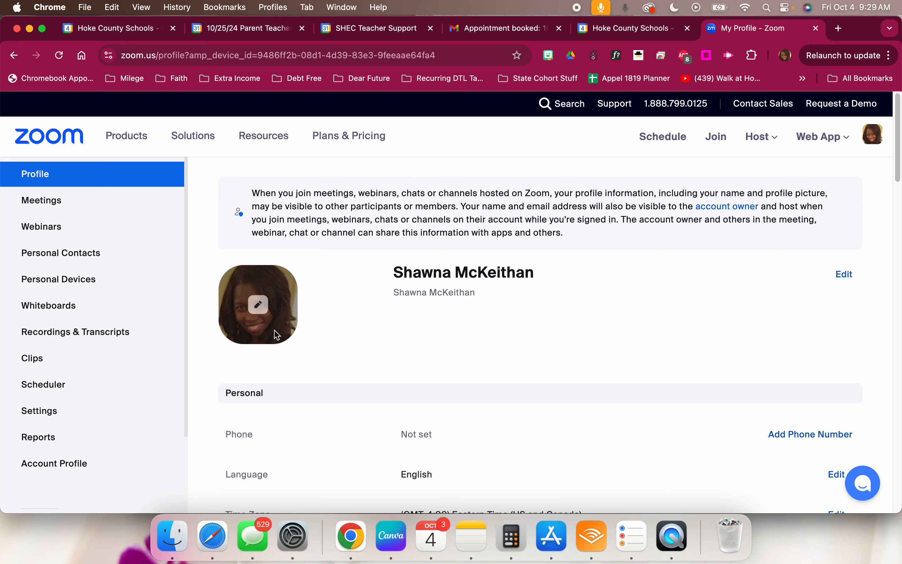
left_click(56, 206)
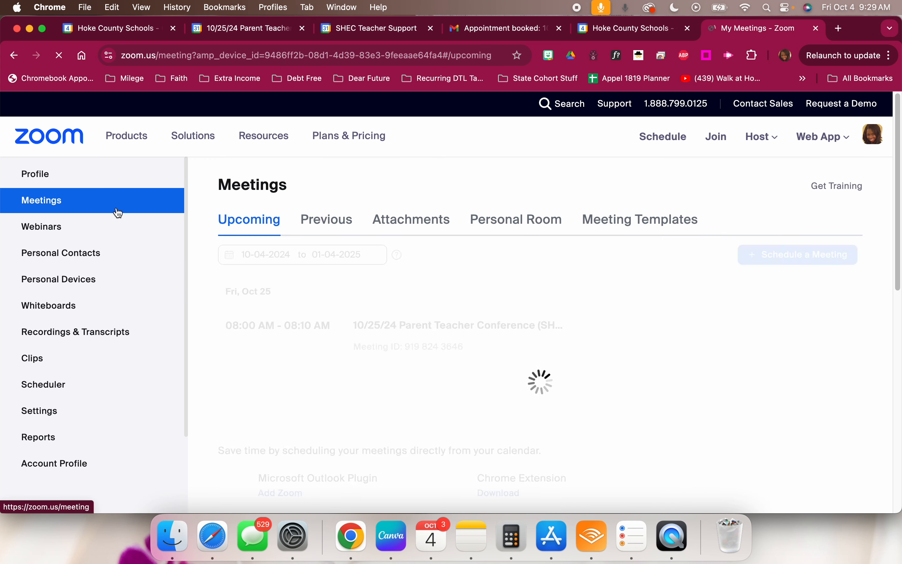
scroll(297, 305, "down", 1)
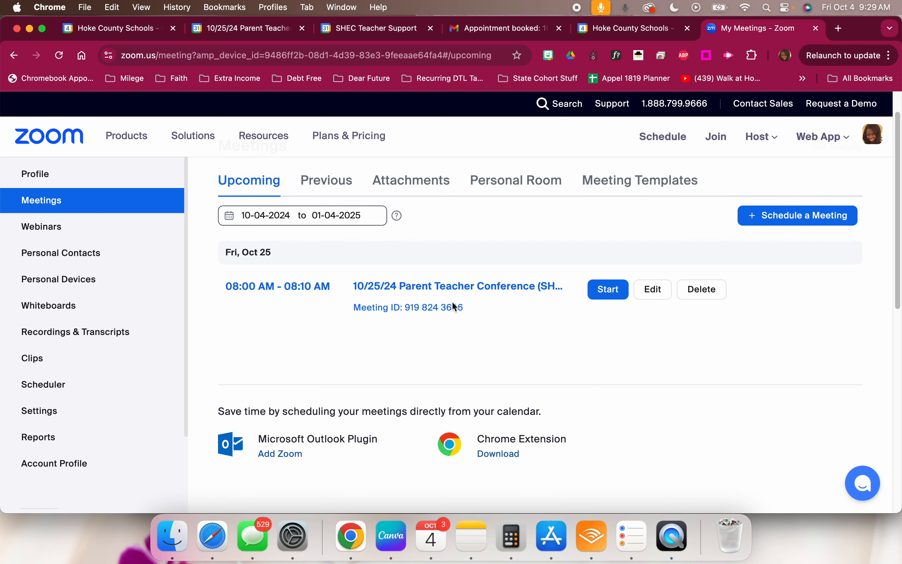